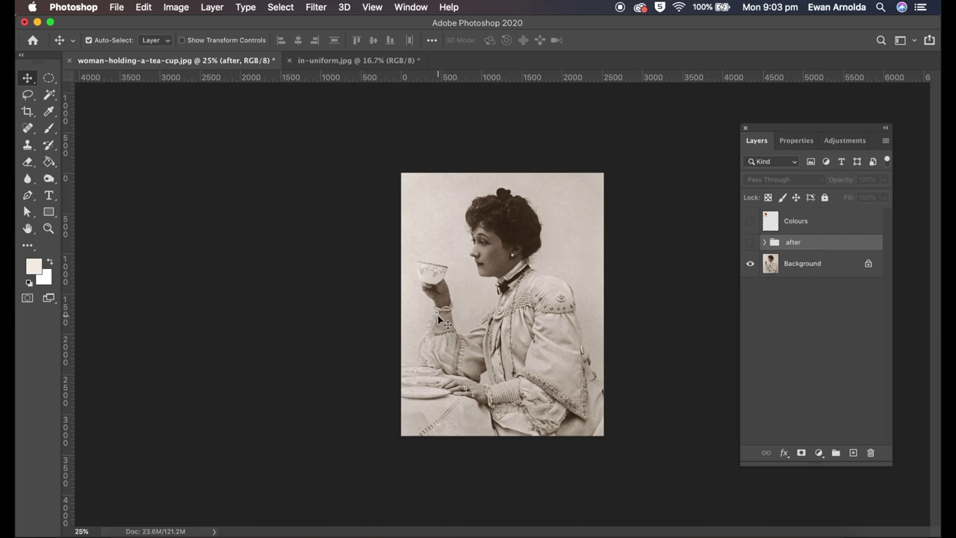
Compare the soldier and tea-cup documents, then show the tea-cup photo's colourised version
left_click(328, 63)
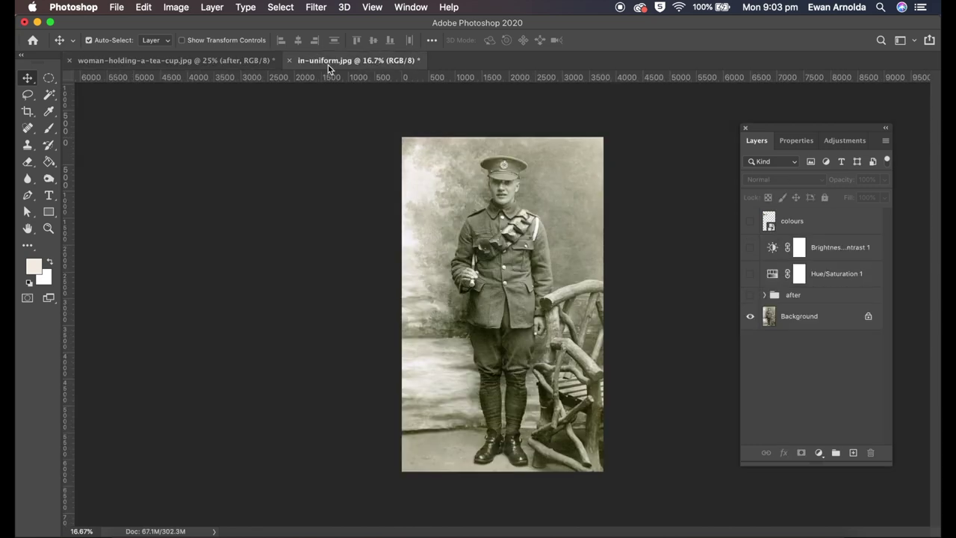
left_click(253, 65)
left_click(323, 61)
left_click(229, 60)
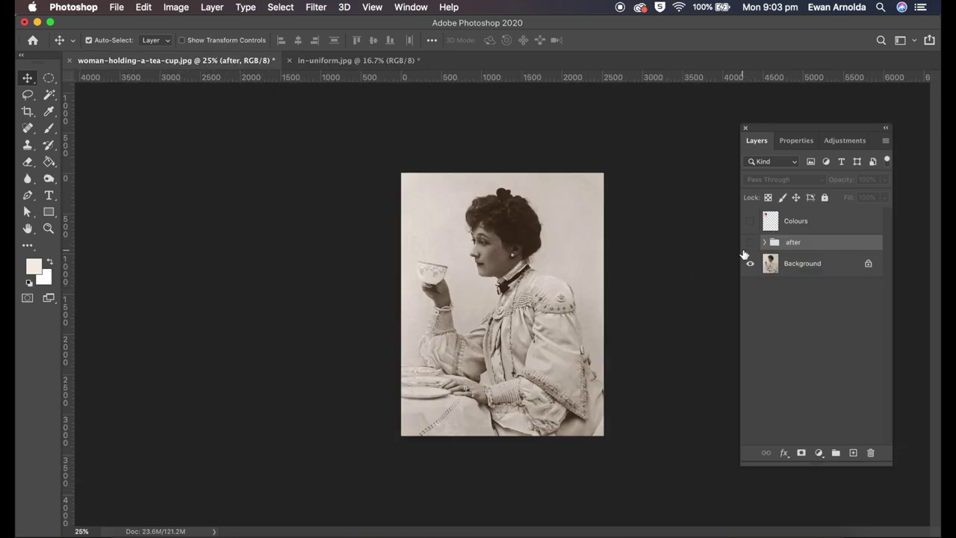
left_click(751, 242)
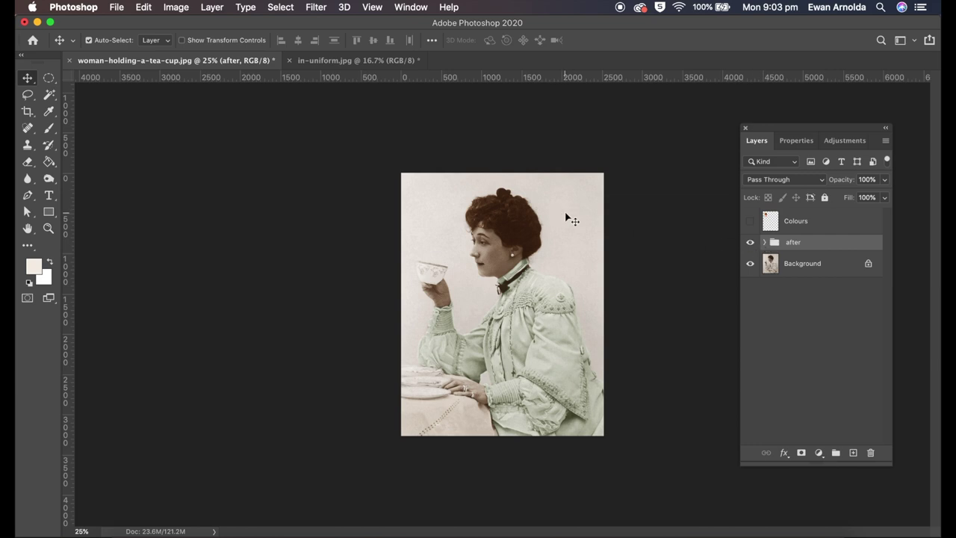
Toggle the soldier's colourised version on and off, then return to the tea-cup 'after' group
left_click(334, 61)
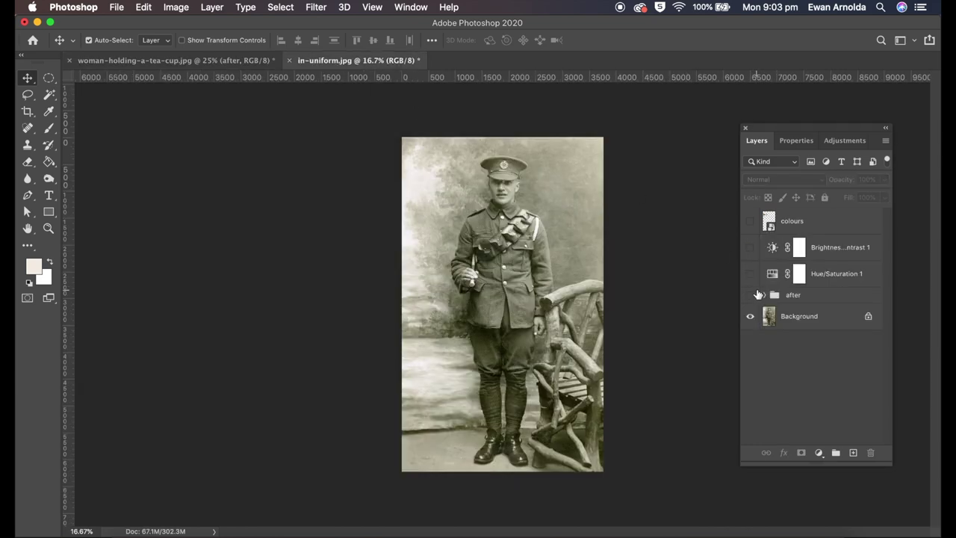
left_click(751, 295)
left_click(751, 295)
left_click(230, 63)
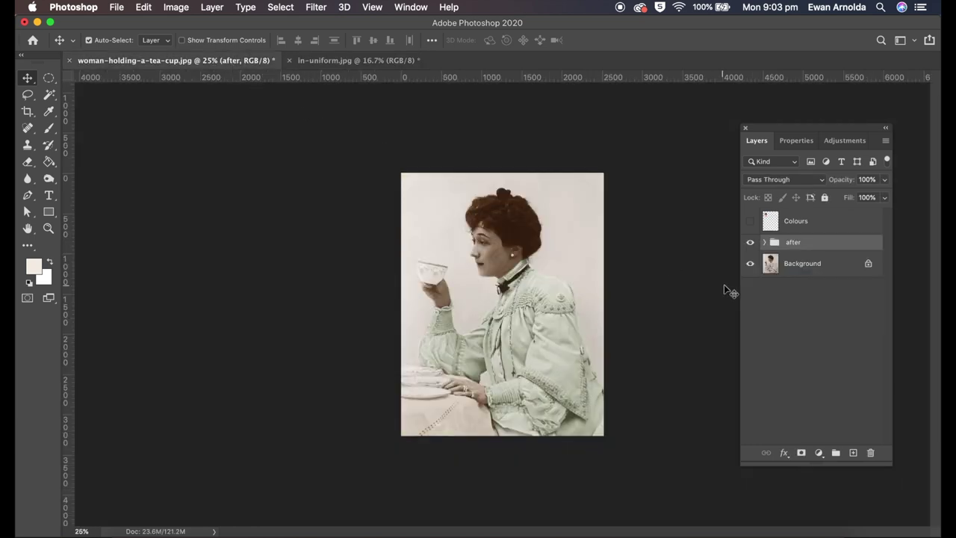
left_click(751, 243)
Leave the group's blend mode on Pass Through and show the Colours swatch palette layer
left_click(775, 180)
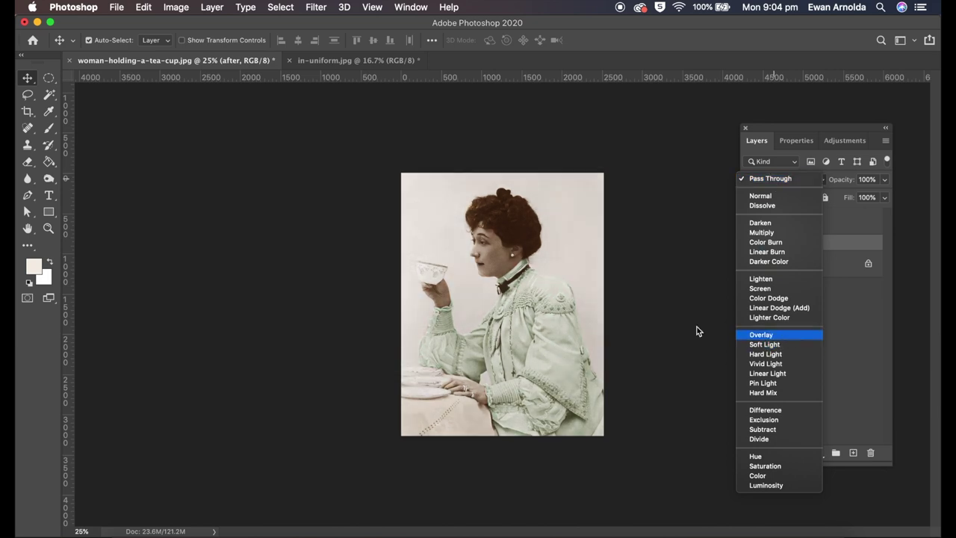
left_click(697, 328)
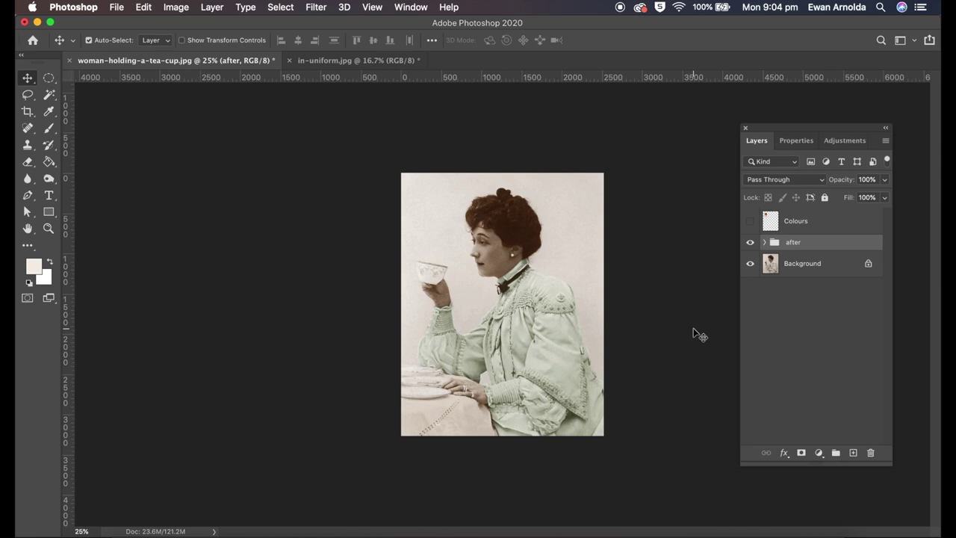
left_click(751, 222)
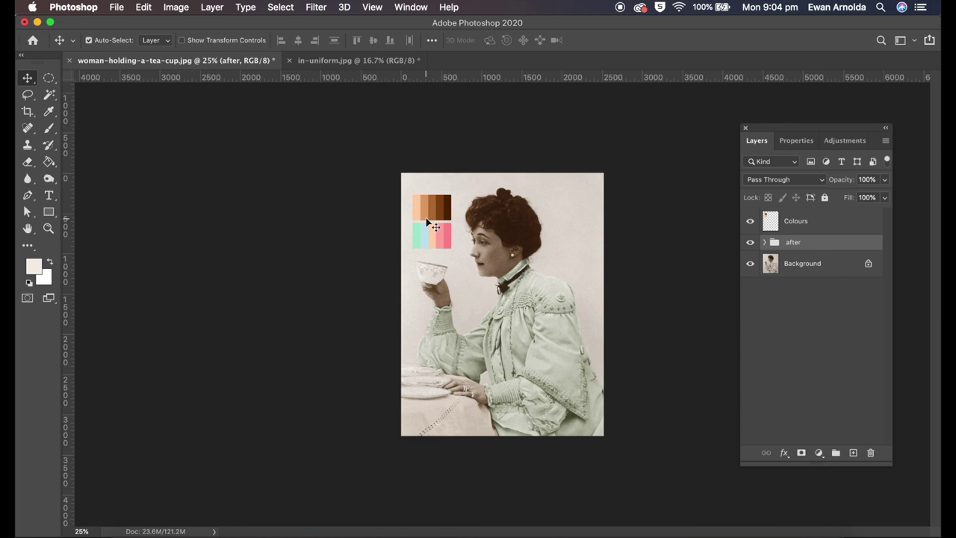
Try the Eyedropper, return to the Move tool, and hide the Colours swatch layer
left_click(52, 112)
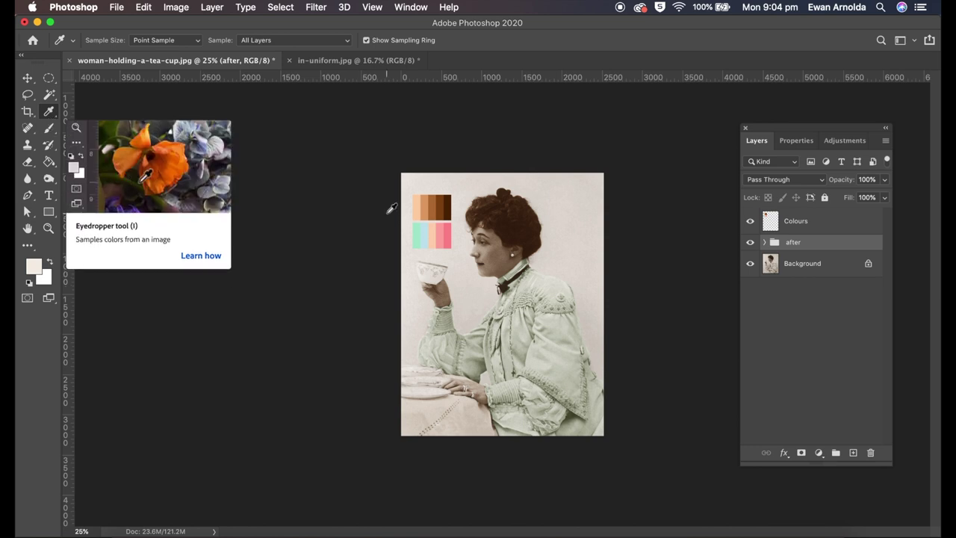
left_click(26, 79)
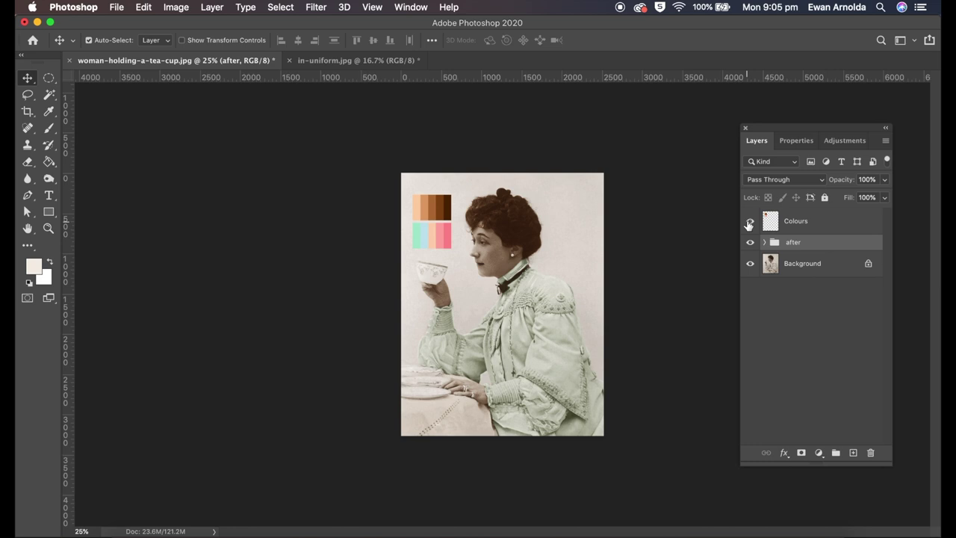
left_click(749, 222)
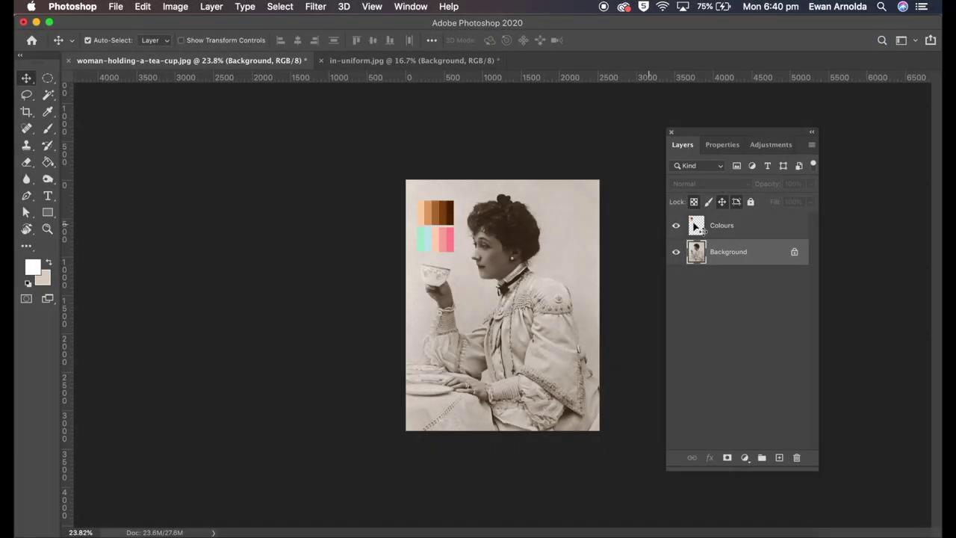
Create Group 1 containing a new layer named 'hair'
left_click(762, 457)
double_click(726, 267)
type("hair")
key("Return")
Sample the brown swatch and paint it over the woman's hair
key("i")
left_click(449, 207)
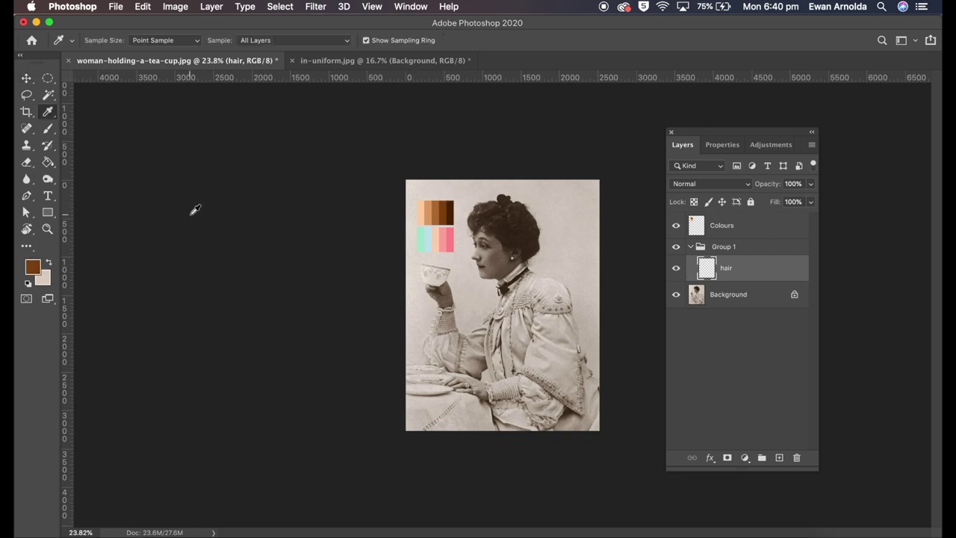
left_click(47, 131)
key("ctrl+plus")
key("ctrl+plus")
key("ctrl+plus")
key("ctrl+plus")
scroll(481, 167, "up", 2)
left_click(106, 41)
key("Return")
mouse_move(480, 160)
left_mouse_down()
mouse_move(560, 218)
mouse_move(566, 316)
mouse_move(500, 289)
mouse_move(411, 192)
mouse_move(491, 194)
mouse_move(563, 269)
mouse_move(508, 256)
mouse_move(572, 257)
left_mouse_up()
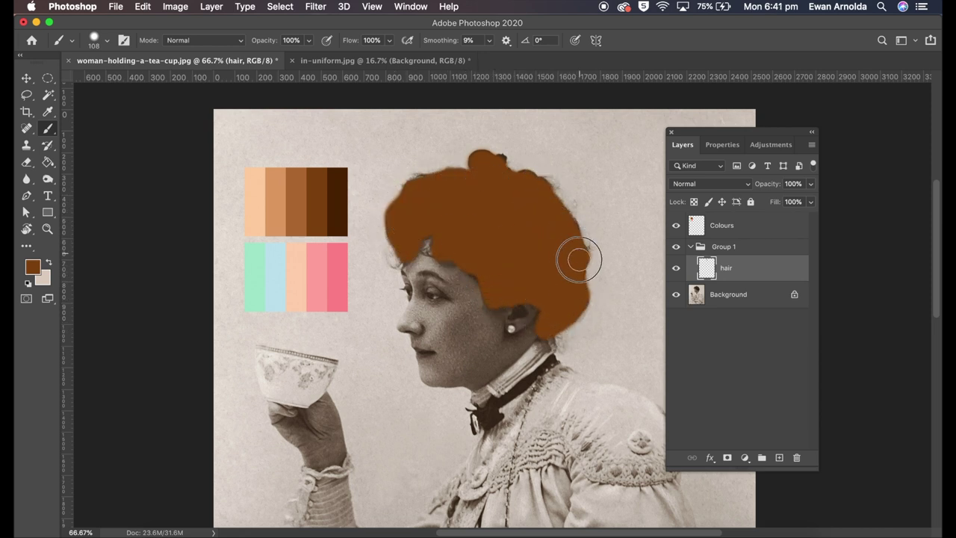
Refine the hair's top-right edge at brush size 22 and the left hairline at 11
right_click(526, 183)
key("Return")
left_click_drag(499, 155, 552, 186)
right_click(478, 280)
type("11")
key("Return")
mouse_move(387, 266)
left_mouse_down()
mouse_move(435, 257)
mouse_move(425, 250)
left_mouse_up()
Set the hair layer to Soft Light at 50% opacity and erase stray paint
left_click(709, 183)
left_click(686, 332)
type("60")
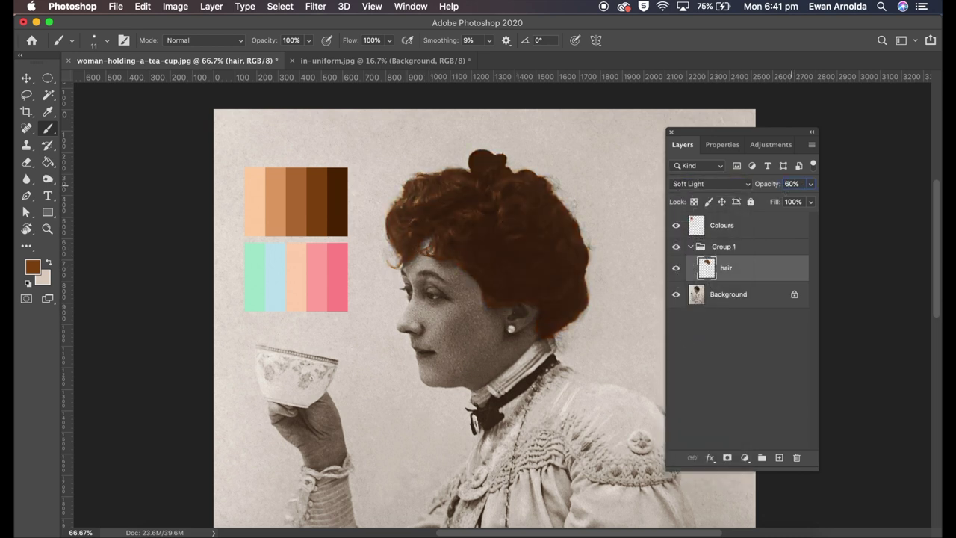
left_click(788, 184)
type("50")
key("Return")
key("e")
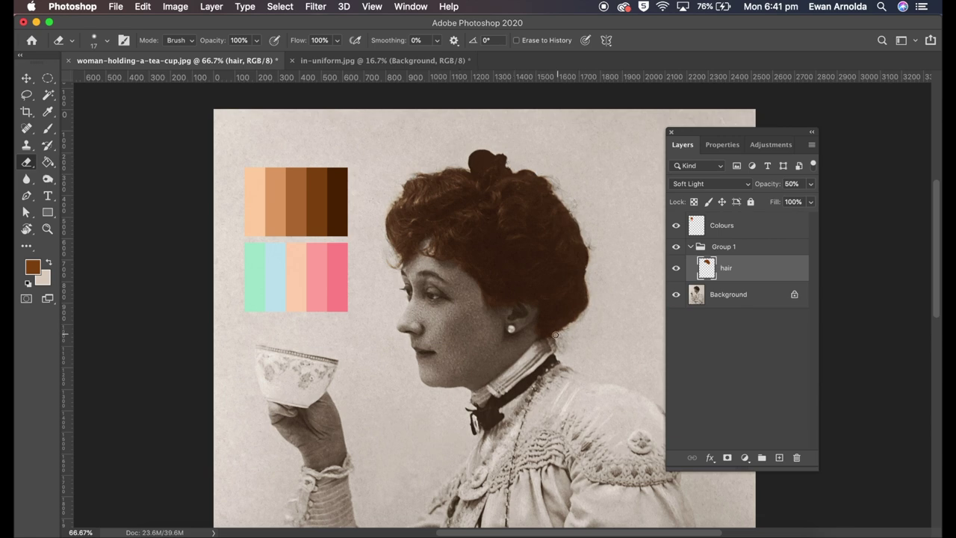
key("v")
Add a new layer named 'skin' and sample the peach swatch
scroll(518, 287, "down", 5)
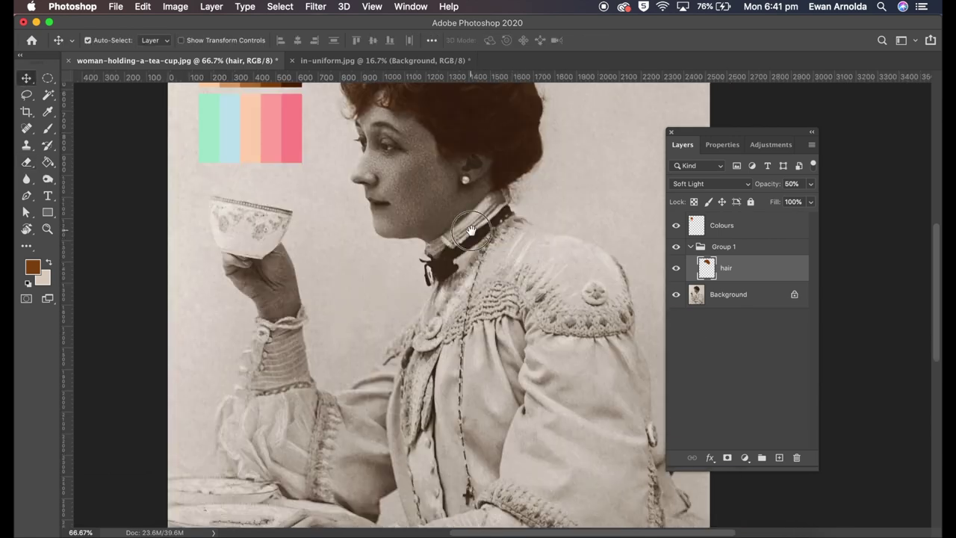
scroll(518, 288, "down", 3)
scroll(518, 288, "up", 2)
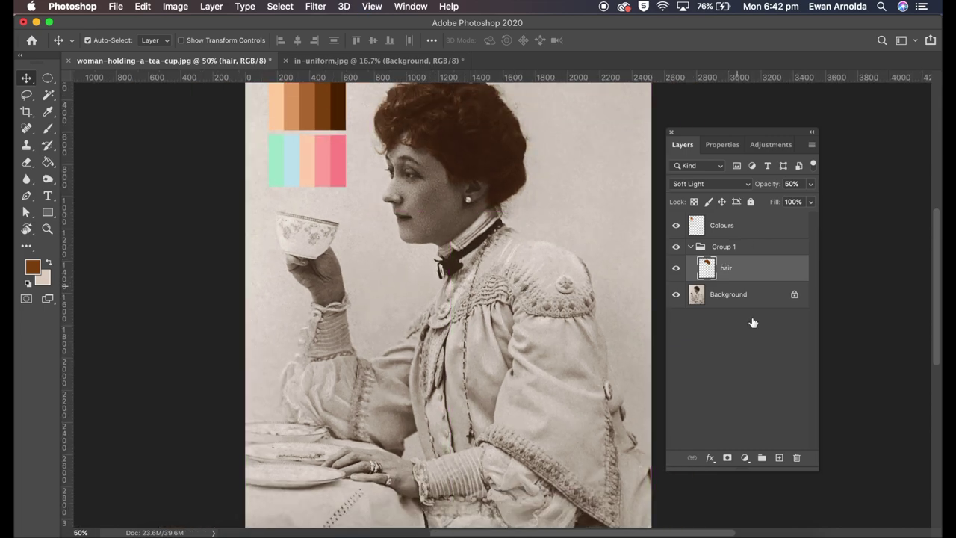
type("skin")
key("Return")
left_click(49, 112)
left_click(278, 108)
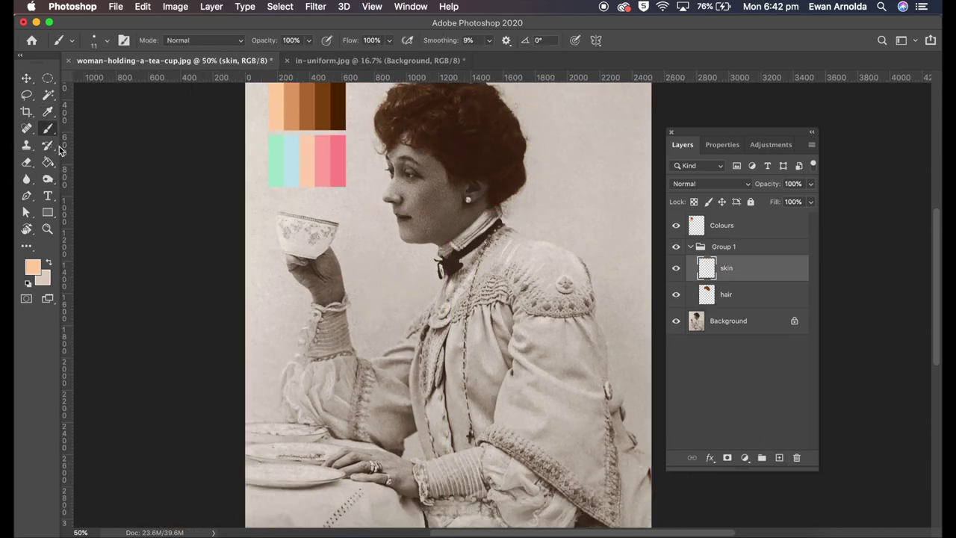
Zoom in on the face and paint peach over the forehead
key("b")
left_click(106, 41)
left_click(107, 41)
key("super+1")
scroll(373, 224, "up", 3)
mouse_move(329, 181)
left_mouse_down()
mouse_move(385, 187)
mouse_move(402, 353)
mouse_move(495, 283)
mouse_move(423, 275)
mouse_move(444, 305)
left_mouse_up()
At brush size 23, paint peach along the hairline, temple and eye
left_click(105, 46)
type("23")
key("Return")
mouse_move(352, 168)
left_mouse_down()
mouse_move(350, 146)
mouse_move(362, 169)
left_mouse_up()
mouse_move(323, 196)
left_mouse_down()
mouse_move(326, 224)
mouse_move(350, 233)
mouse_move(389, 219)
mouse_move(364, 210)
mouse_move(388, 196)
mouse_move(337, 199)
mouse_move(326, 190)
mouse_move(336, 233)
mouse_move(318, 275)
mouse_move(328, 278)
mouse_move(340, 329)
mouse_move(373, 363)
mouse_move(461, 351)
mouse_move(516, 297)
mouse_move(420, 363)
left_mouse_up()
Set the skin layer to Soft Light with reduced opacity of about 45%
left_click(710, 183)
left_click(691, 332)
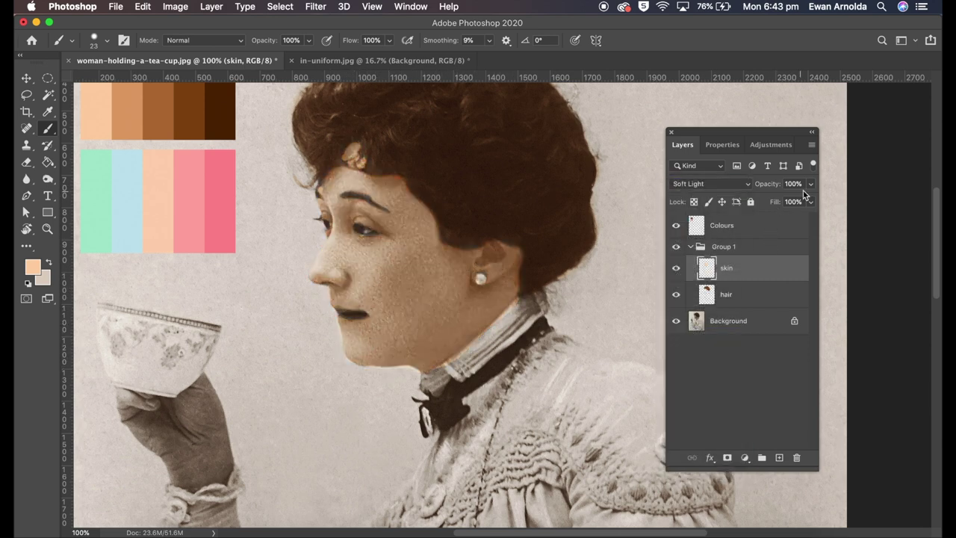
left_click_drag(810, 183, 784, 203)
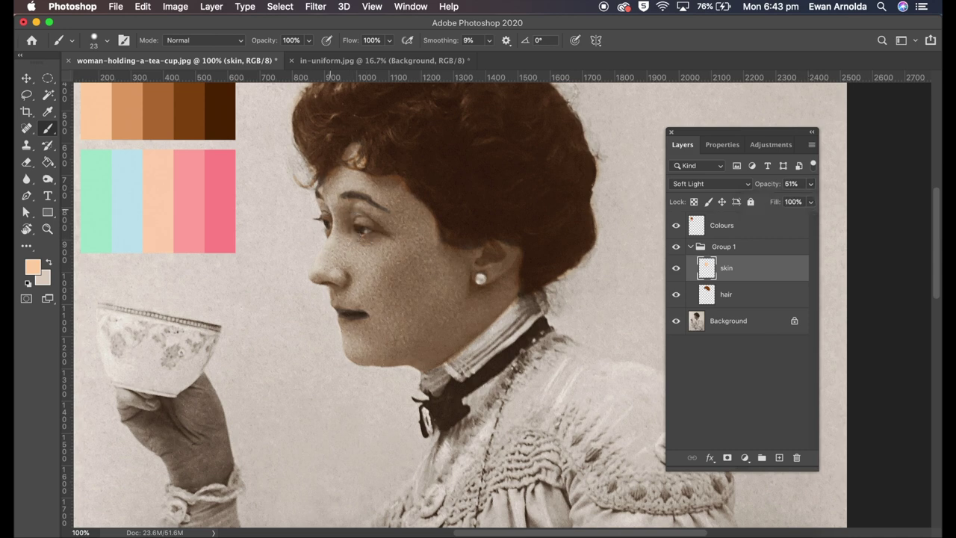
left_click(27, 162)
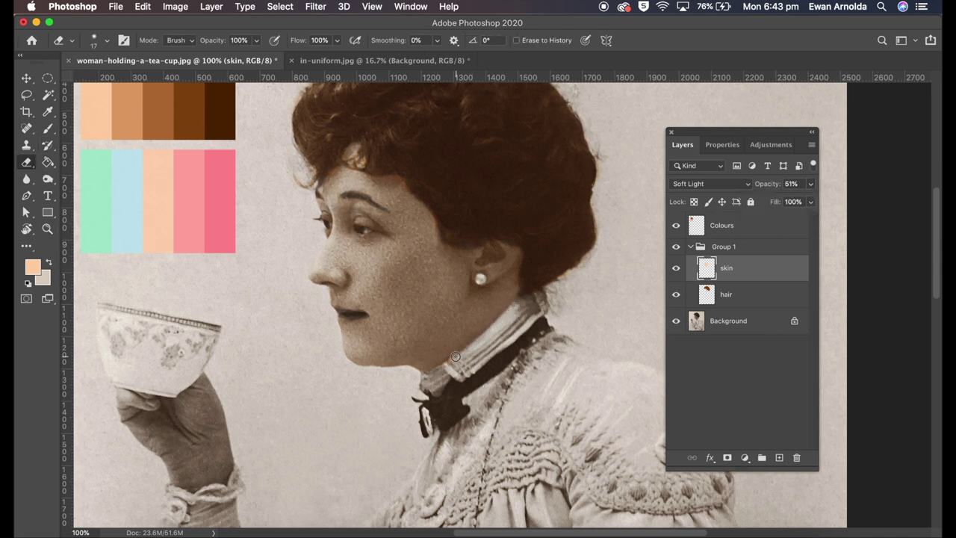
Briefly select the hair layer, then return to the skin layer with peach and a larger brush
key("alt+bracketleft")
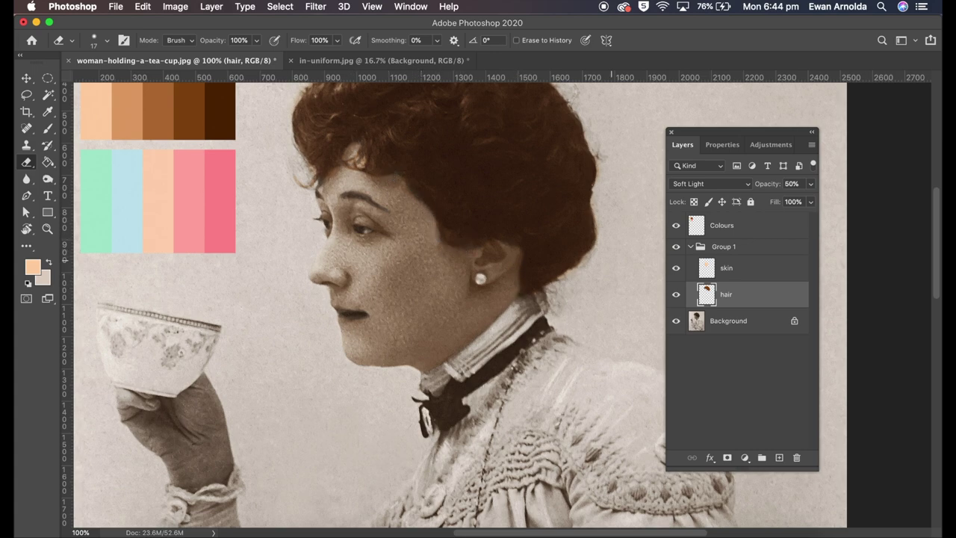
key("i")
key("b")
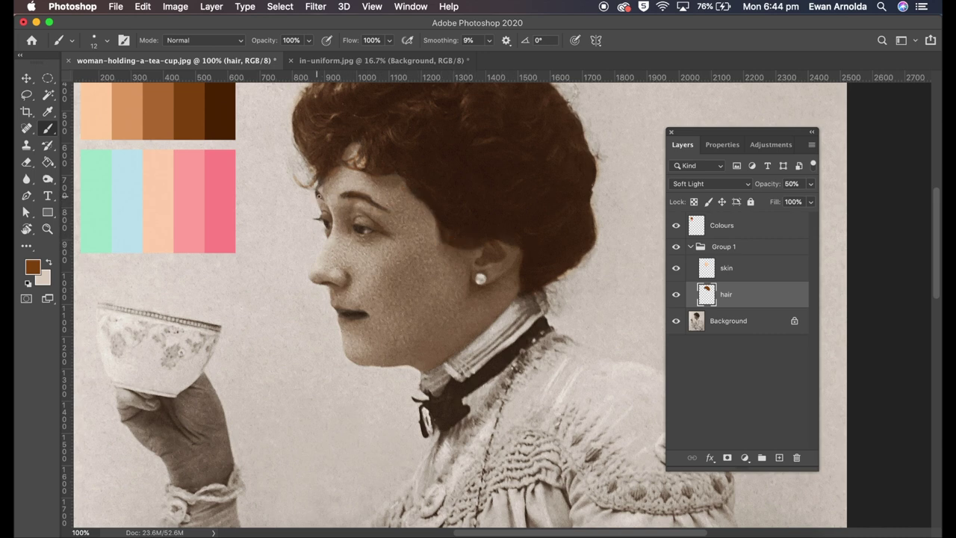
left_click(751, 278)
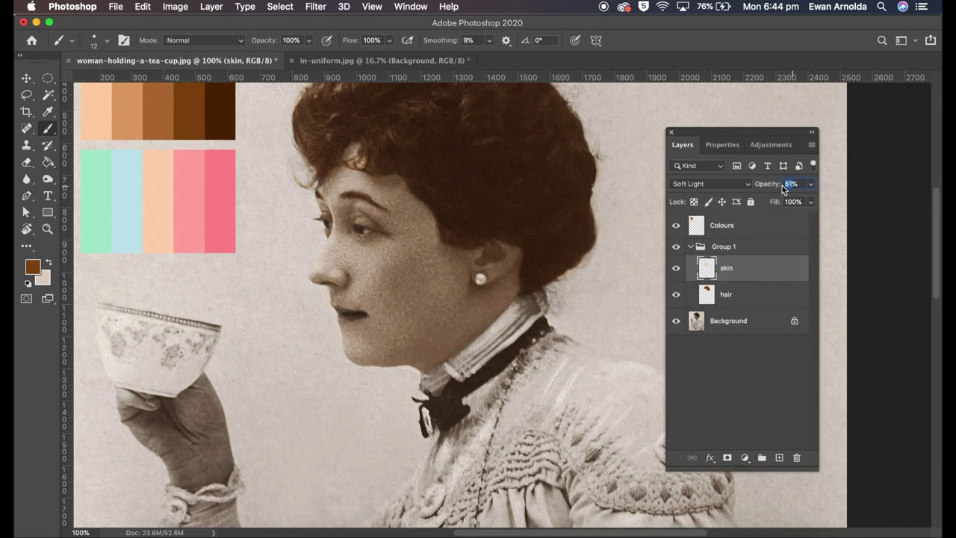
type("45")
left_click(95, 112, "alt")
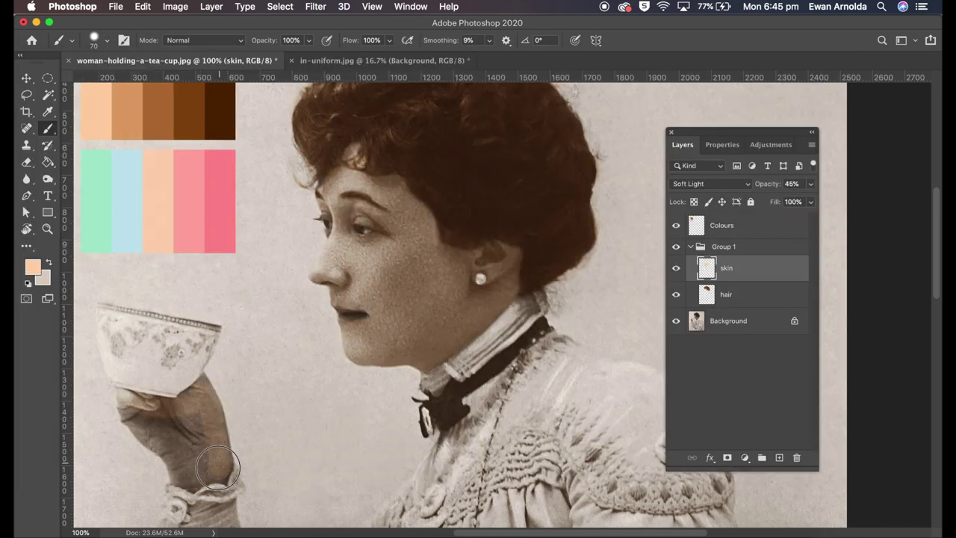
Tint the hand and fingers peach, then add a new layer for the dress
mouse_move(191, 402)
left_mouse_down()
mouse_move(139, 412)
mouse_move(214, 459)
left_mouse_up()
scroll(225, 352, "down", 15)
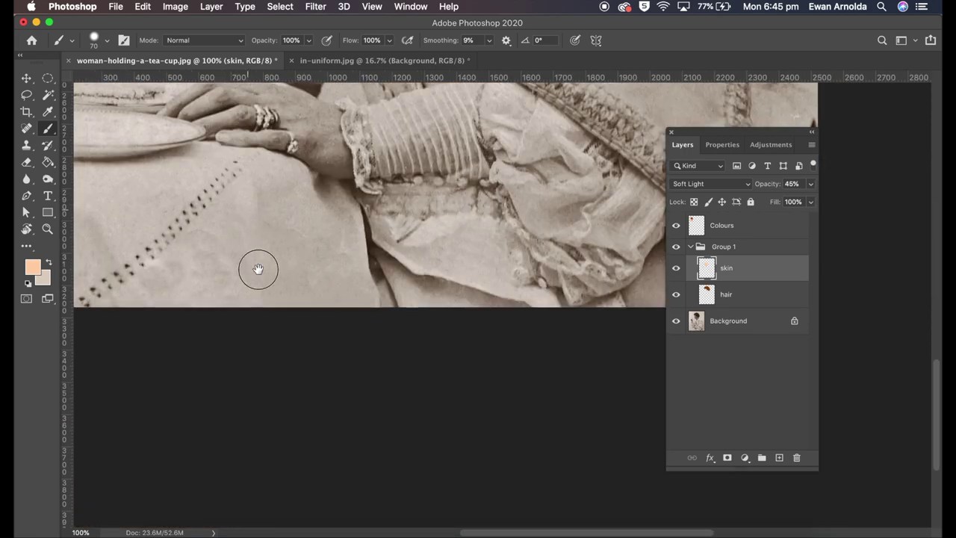
scroll(259, 269, "up", 3)
left_click_drag(362, 292, 276, 257)
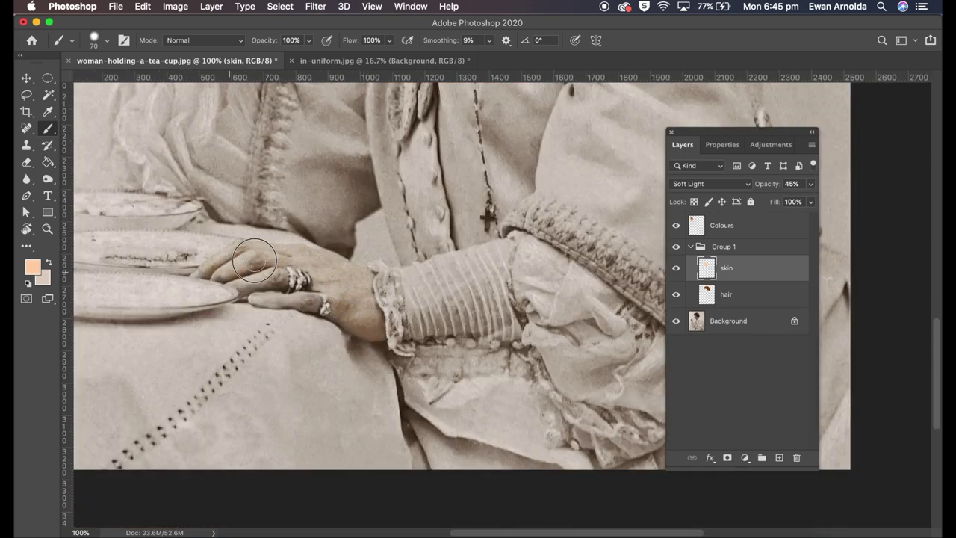
scroll(276, 256, "down", 4)
scroll(363, 303, "down", 2)
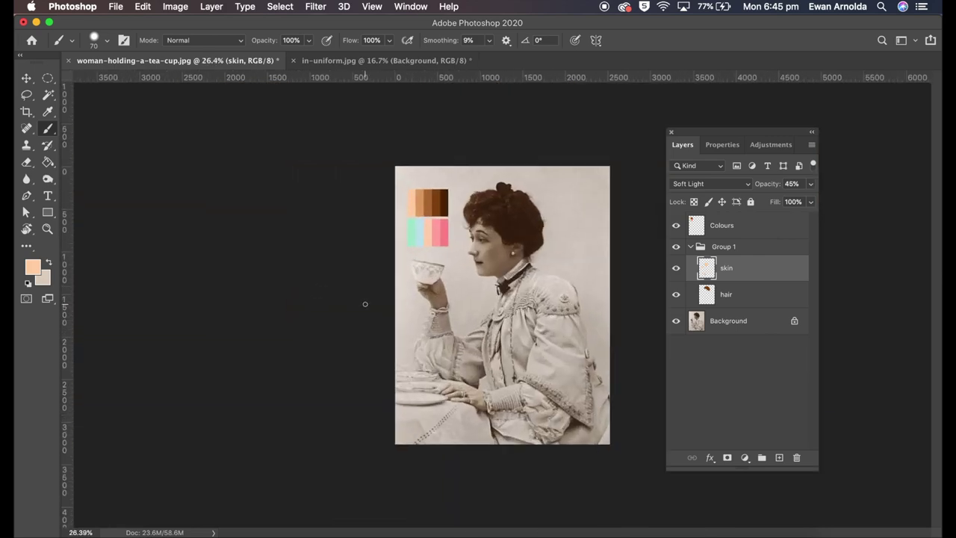
scroll(366, 304, "up", 3)
left_click(779, 457)
double_click(728, 268)
Name the layer 'dress', sample mint, and paint over the wrist cuff
type("dress")
key("Return")
key("i")
left_click(294, 142)
key("b")
key("super+equal")
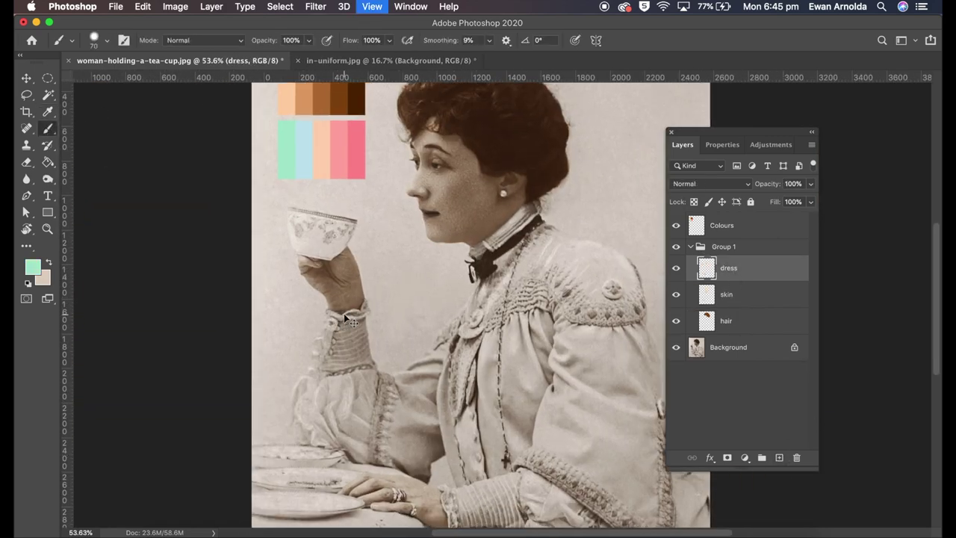
key("super+equal")
mouse_move(368, 165)
left_mouse_down()
mouse_move(407, 166)
mouse_move(437, 252)
mouse_move(497, 272)
mouse_move(572, 192)
mouse_move(346, 239)
mouse_move(320, 381)
mouse_move(536, 446)
mouse_move(574, 254)
left_mouse_up()
At brush size 17, fill the sleeve and shoulder with mint
left_click(107, 41)
left_click_drag(112, 71, 86, 71)
key("Return")
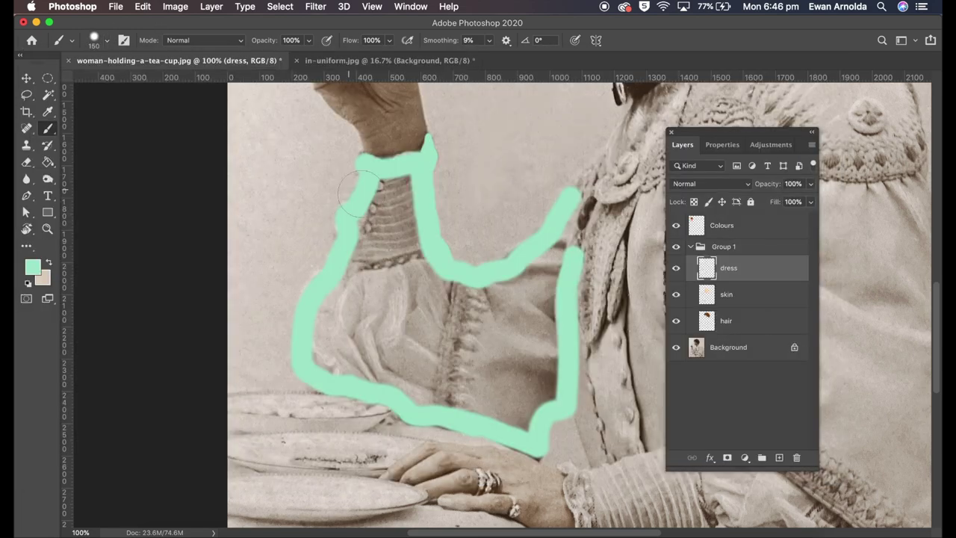
mouse_move(373, 186)
left_mouse_down()
mouse_move(491, 277)
mouse_move(384, 342)
mouse_move(479, 382)
mouse_move(555, 252)
mouse_move(530, 326)
mouse_move(406, 380)
mouse_move(500, 394)
left_mouse_up()
scroll(500, 394, "up", 5)
scroll(499, 394, "right", 5)
mouse_move(482, 213)
left_mouse_down()
mouse_move(553, 239)
mouse_move(523, 316)
mouse_move(486, 321)
left_mouse_up()
At brush size 22, paint mint over the dress front, collar, shoulder gap and sleeve
left_click(72, 41)
type("22")
key("Return")
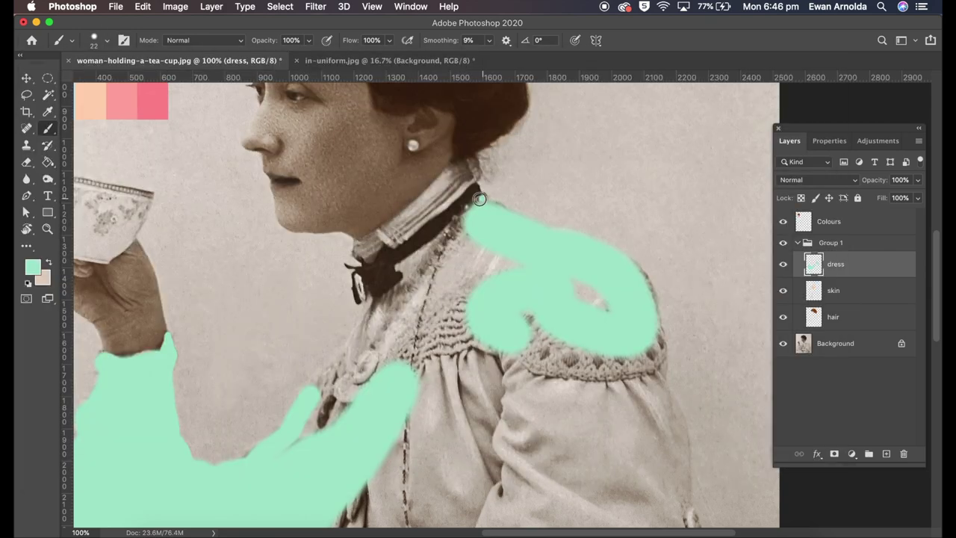
left_click_drag(403, 274, 349, 336)
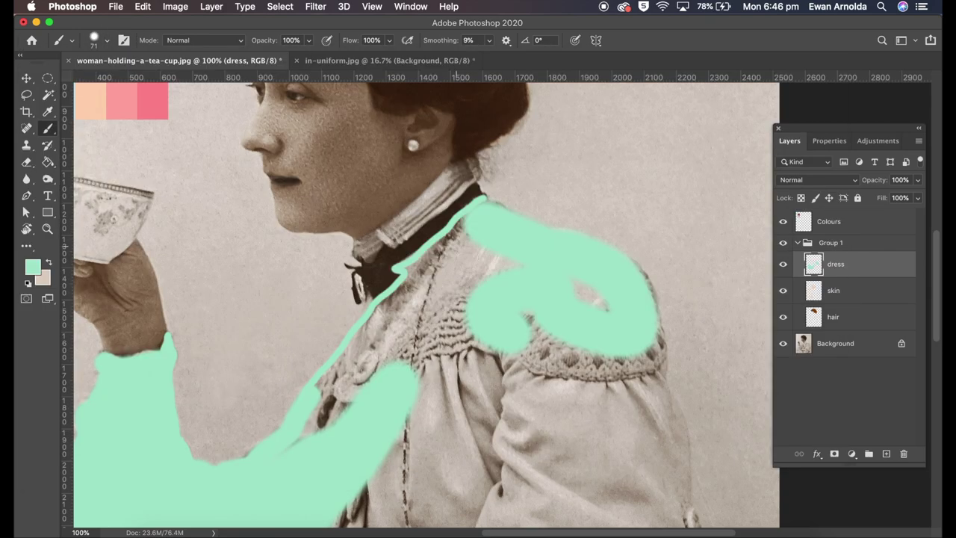
left_click_drag(568, 288, 651, 314)
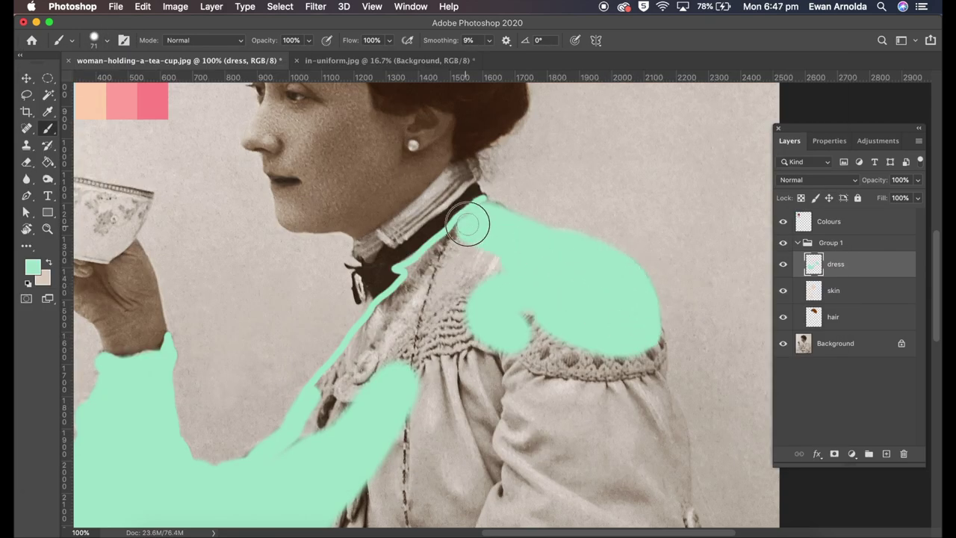
mouse_move(441, 252)
left_mouse_down()
mouse_move(474, 220)
mouse_move(294, 418)
mouse_move(448, 313)
left_mouse_up()
mouse_move(478, 262)
left_mouse_down()
mouse_move(366, 376)
mouse_move(538, 328)
left_mouse_up()
left_click_drag(502, 291, 474, 104)
mouse_move(294, 246)
left_mouse_down()
mouse_move(306, 401)
mouse_move(388, 220)
mouse_move(586, 159)
mouse_move(630, 246)
mouse_move(683, 448)
mouse_move(423, 295)
mouse_move(467, 198)
mouse_move(390, 388)
mouse_move(486, 373)
left_mouse_up()
Enlarge the brush to 47 and paint the lower dress and lace edge beside the hand
key("bracketright")
key("bracketright")
key("bracketright")
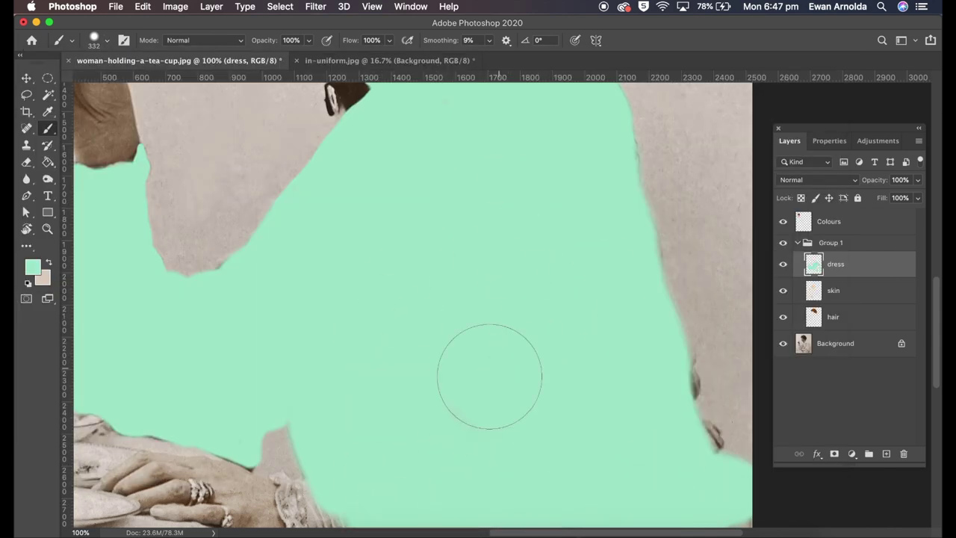
scroll(487, 373, "down", 5)
mouse_move(334, 274)
left_mouse_down()
mouse_move(561, 406)
mouse_move(678, 284)
mouse_move(426, 342)
left_mouse_up()
left_click(97, 41)
key("Return")
left_click(97, 41)
type("47")
key("Return")
left_click_drag(258, 228, 274, 268)
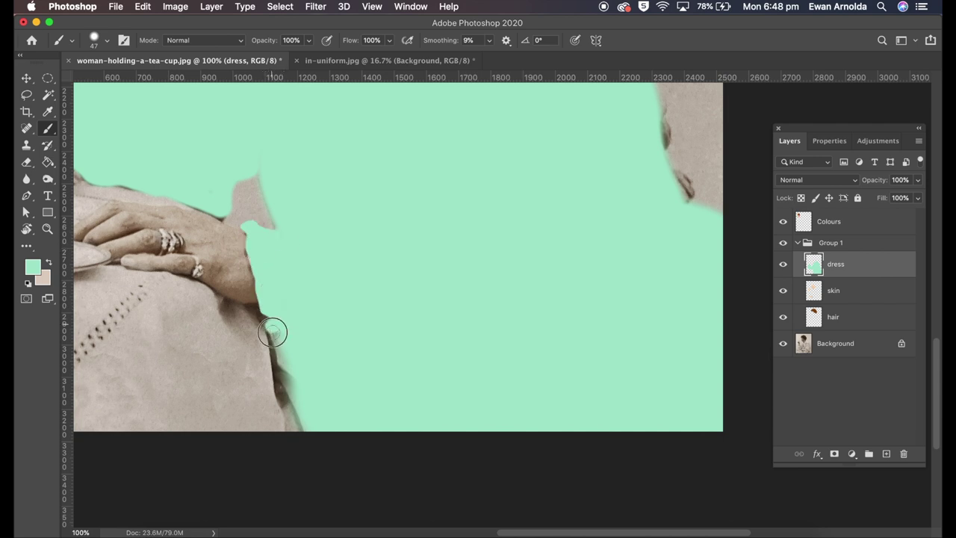
left_click_drag(273, 333, 322, 446)
Cover the remaining dark spot and the collar band along the neck with mint
scroll(367, 292, "up", 3)
scroll(367, 292, "right", 3)
mouse_move(523, 220)
left_mouse_down()
mouse_move(540, 311)
mouse_move(554, 332)
left_mouse_up()
scroll(476, 363, "up", 3)
scroll(449, 252, "left", 5)
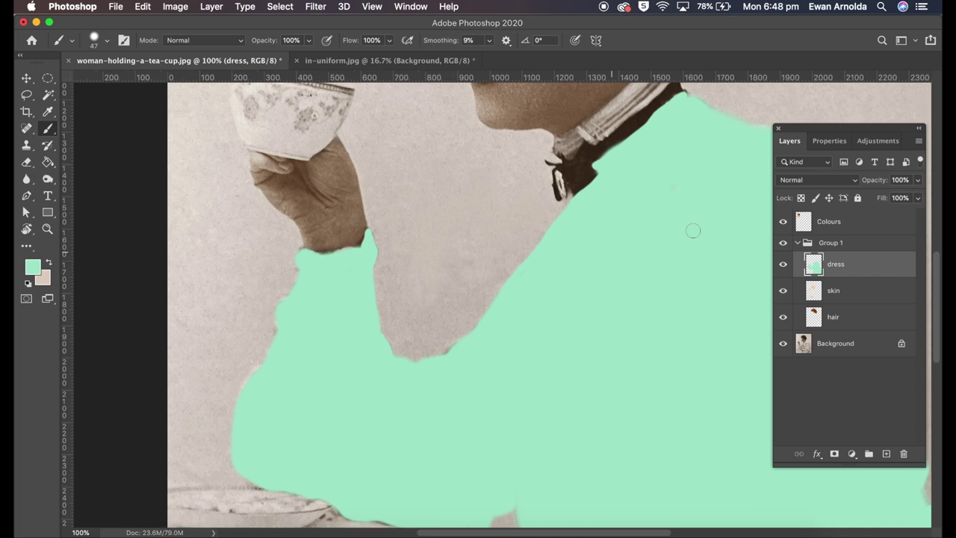
scroll(583, 272, "up", 3)
mouse_move(639, 153)
left_mouse_down()
mouse_move(539, 230)
mouse_move(614, 178)
left_mouse_up()
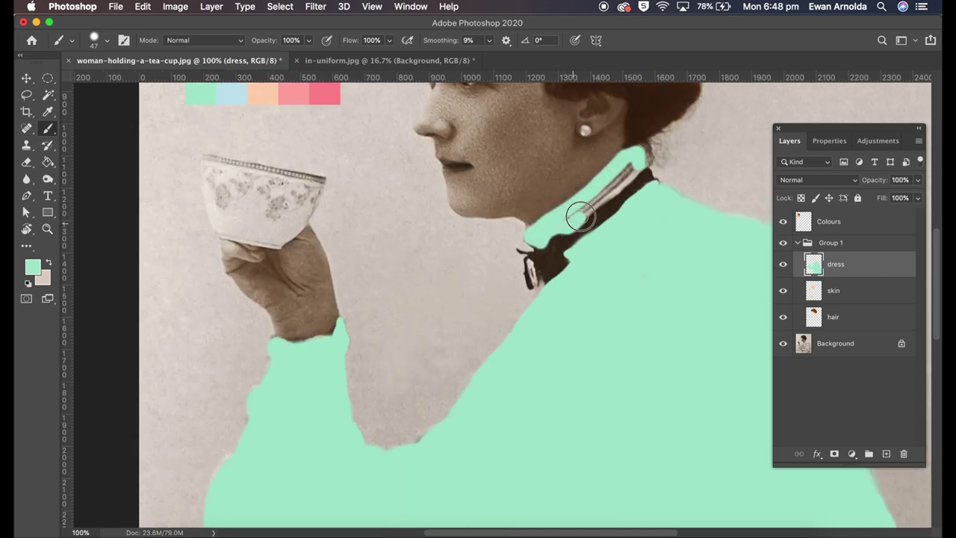
Set the dress layer to Soft Light and adjust its opacity to 65%
left_click(818, 180)
left_click(807, 326)
left_click(898, 180)
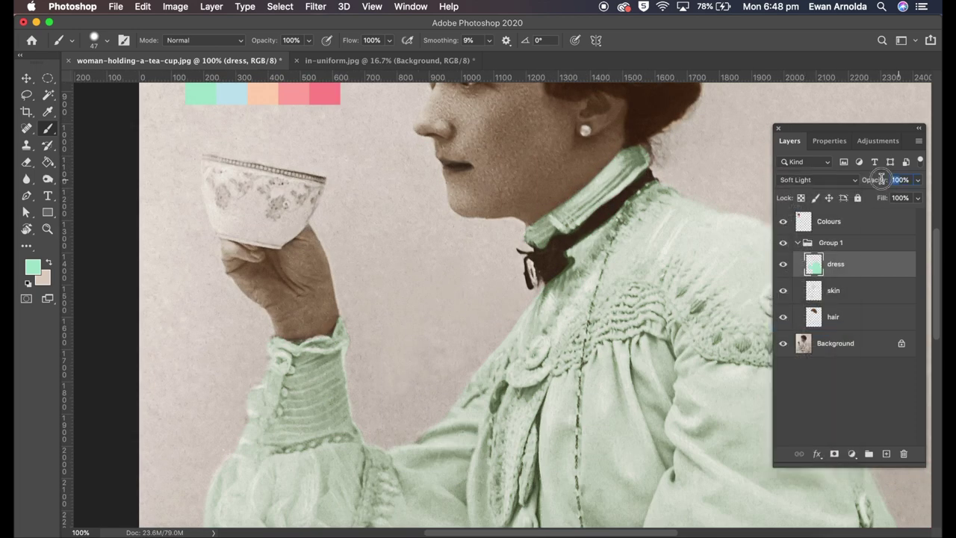
type("40")
key("Return")
left_click(27, 79)
key("super+minus")
key("super+minus")
left_click(899, 179)
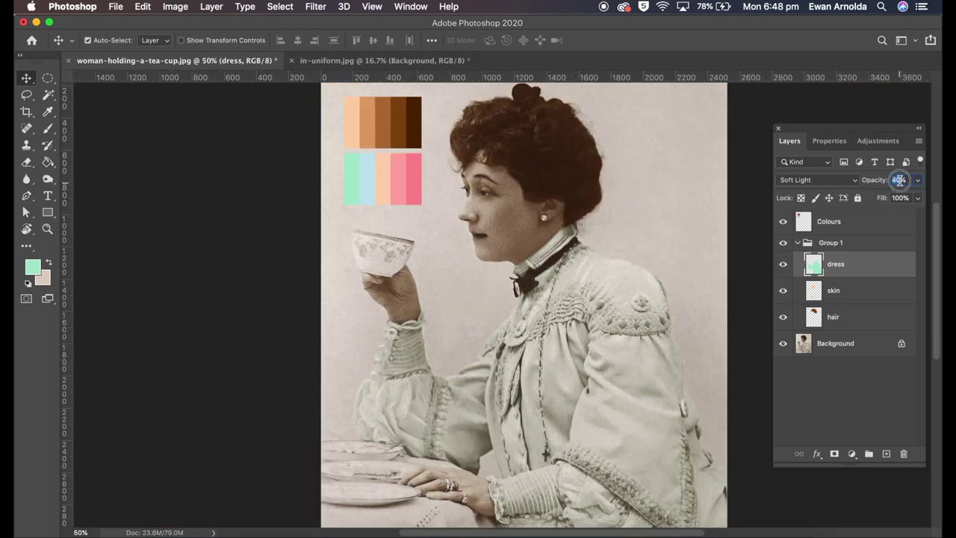
Select the dress layer and add a new empty layer above it
scroll(487, 236, "down", 2)
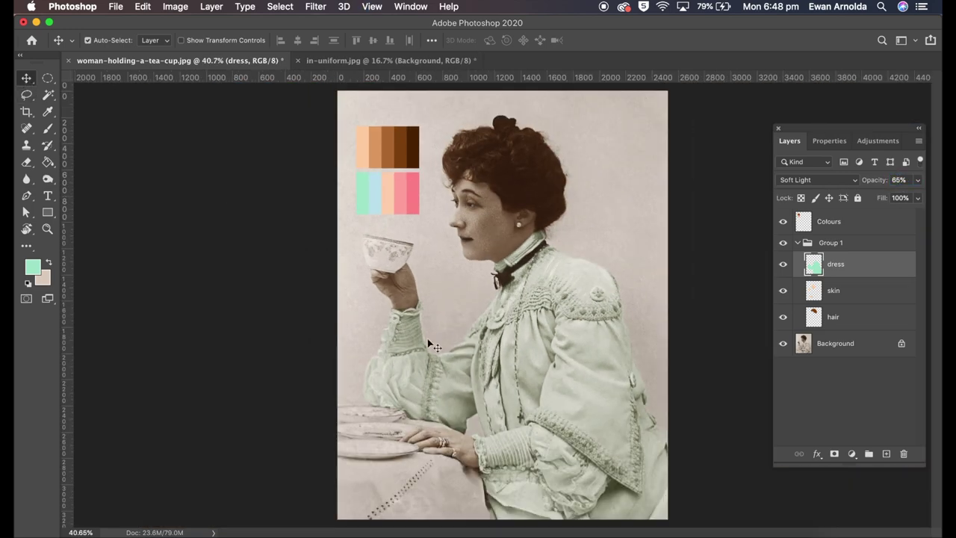
left_click(451, 371)
left_click(835, 264)
left_click(887, 453)
Name the new layer 'table' and sample the peach swatch as the paint colour
double_click(837, 264)
type("table")
key("Return")
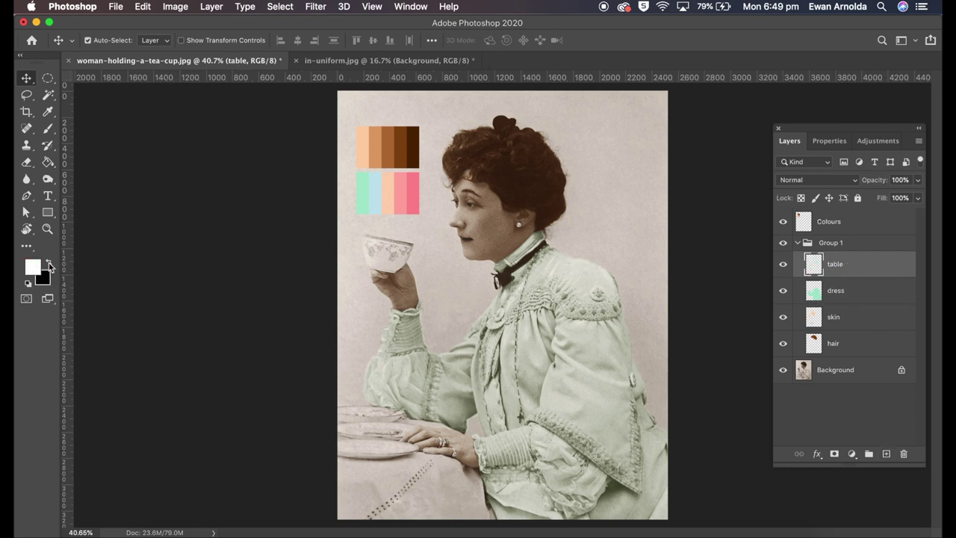
key("b")
key("i")
left_click(364, 153)
left_click(32, 267)
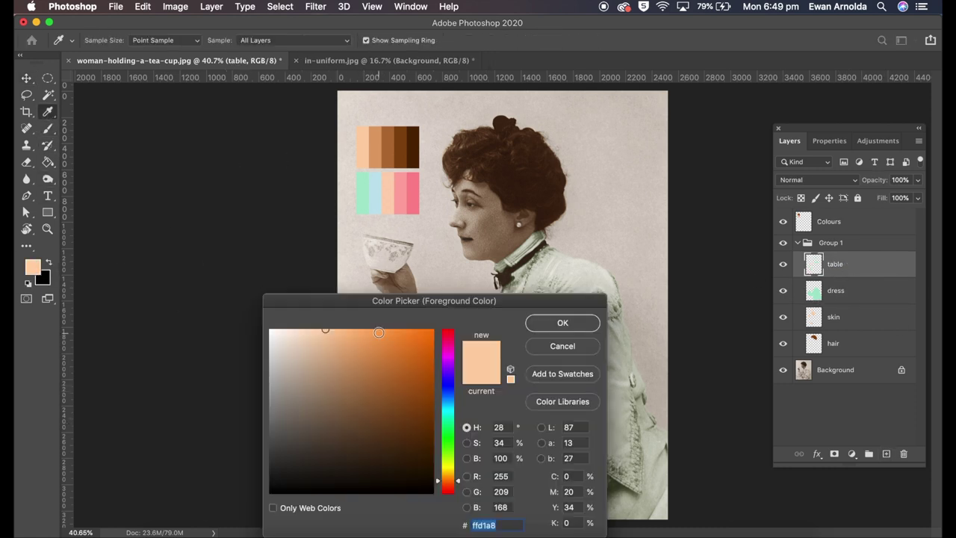
key("Return")
Brush peach over the tablecloth
key("b")
left_click(94, 40)
key("Return")
mouse_move(348, 466)
left_mouse_down()
mouse_move(343, 513)
mouse_move(405, 501)
mouse_move(389, 512)
left_mouse_up()
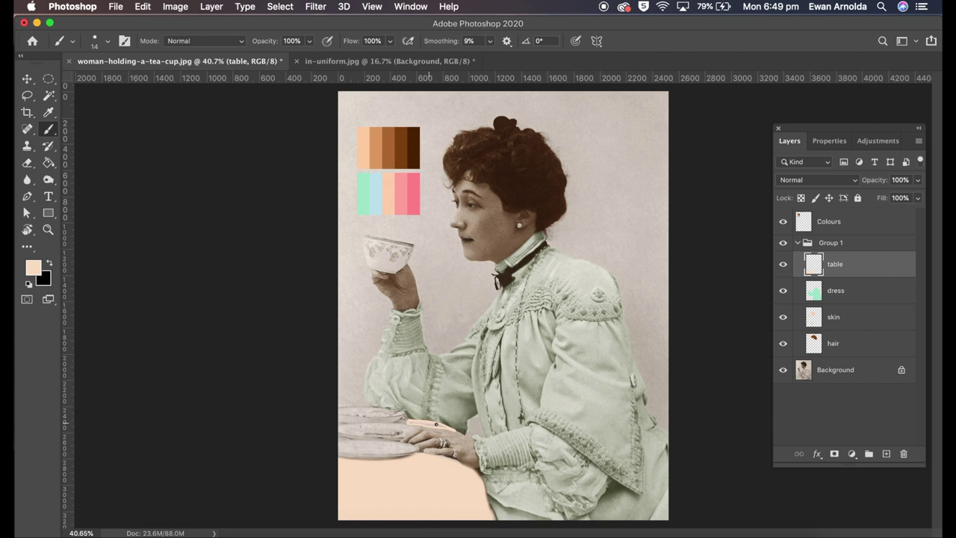
Set the table layer to Soft Light at 60% opacity and add a new layer above it
left_click(818, 179)
left_click(803, 326)
double_click(899, 180)
type("60")
key("Return")
left_click(887, 455)
double_click(839, 264)
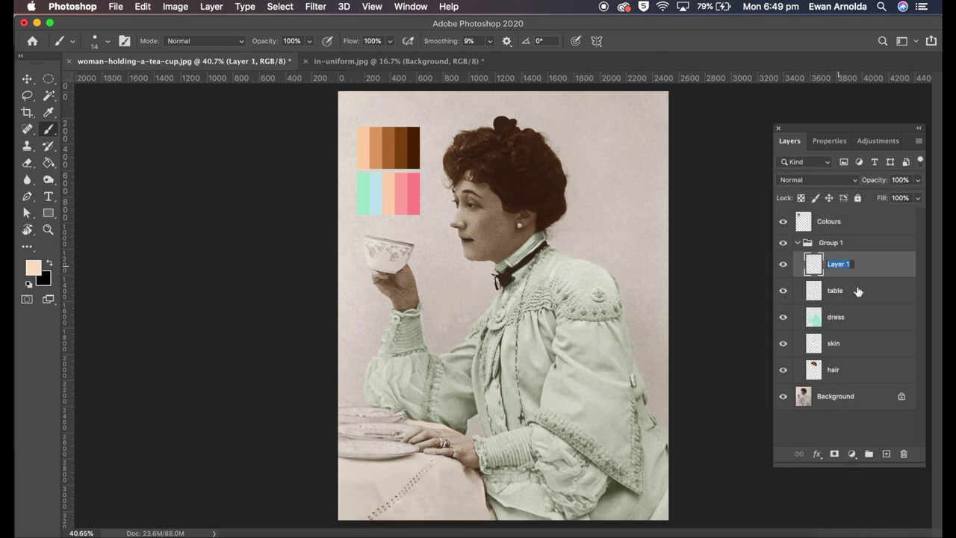
Name the layer 'cups and plates' and zoom in with a smaller brush
type("d plates")
key("Return")
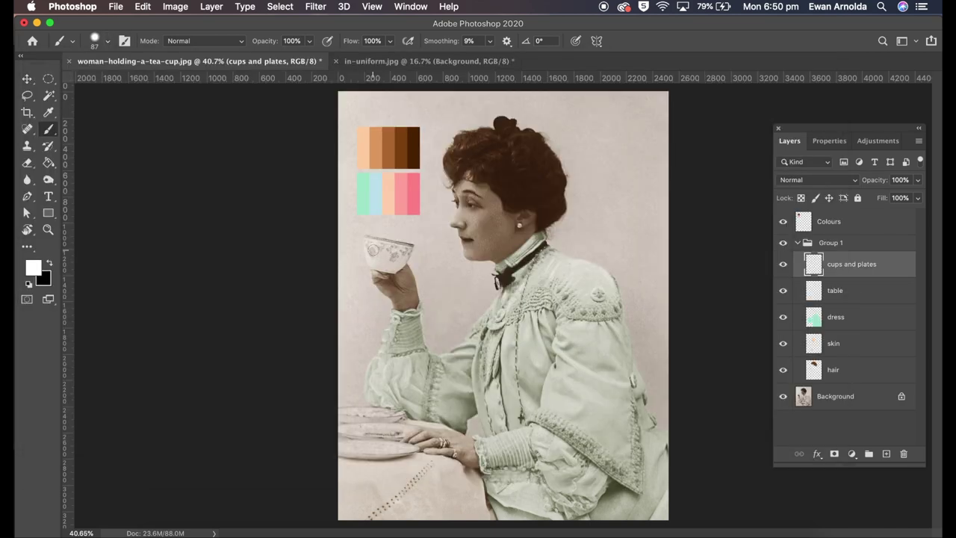
key("ctrl+plus")
key("ctrl+plus")
left_click(107, 40)
left_click(268, 196)
Paint white over the teacup and the plates below it
right_click(269, 196)
left_click_drag(270, 196, 306, 228)
scroll(336, 216, "down", 5)
mouse_move(340, 299)
left_mouse_down()
mouse_move(247, 307)
mouse_move(290, 335)
mouse_move(267, 316)
mouse_move(274, 325)
left_mouse_up()
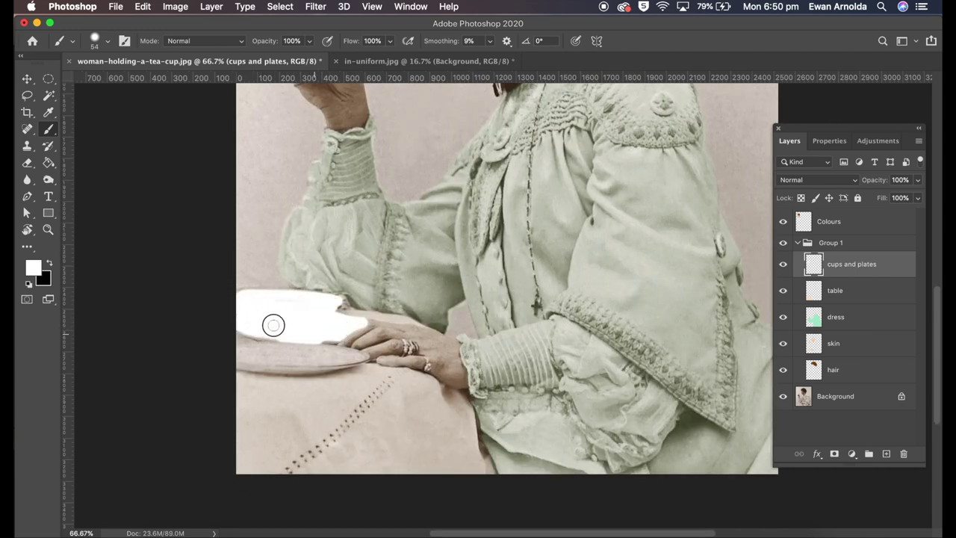
mouse_move(327, 307)
left_mouse_down()
mouse_move(333, 346)
mouse_move(224, 356)
mouse_move(245, 365)
mouse_move(308, 346)
left_mouse_up()
Blend cups and plates as Soft Light, hide it to compare, and add another layer
left_click(818, 179)
left_click(795, 331)
left_click(784, 264)
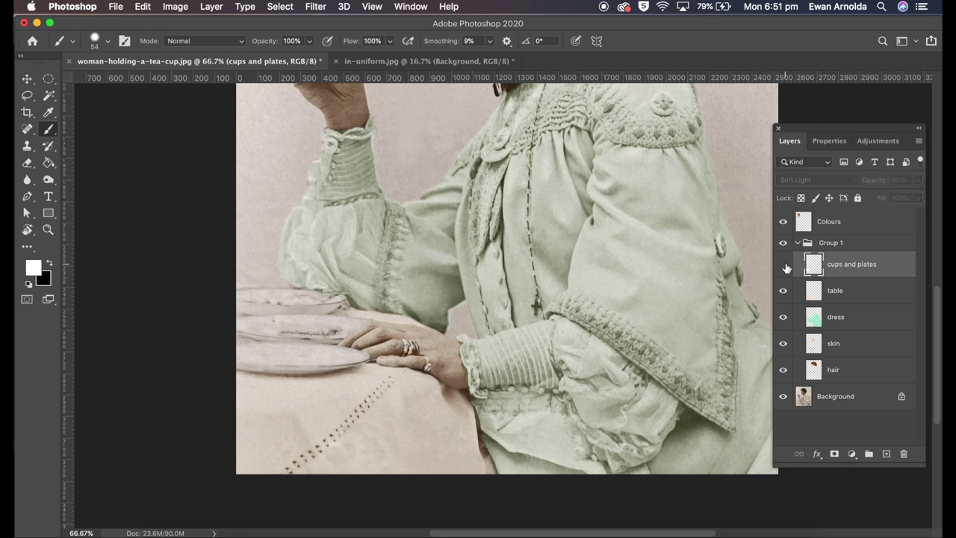
key("v")
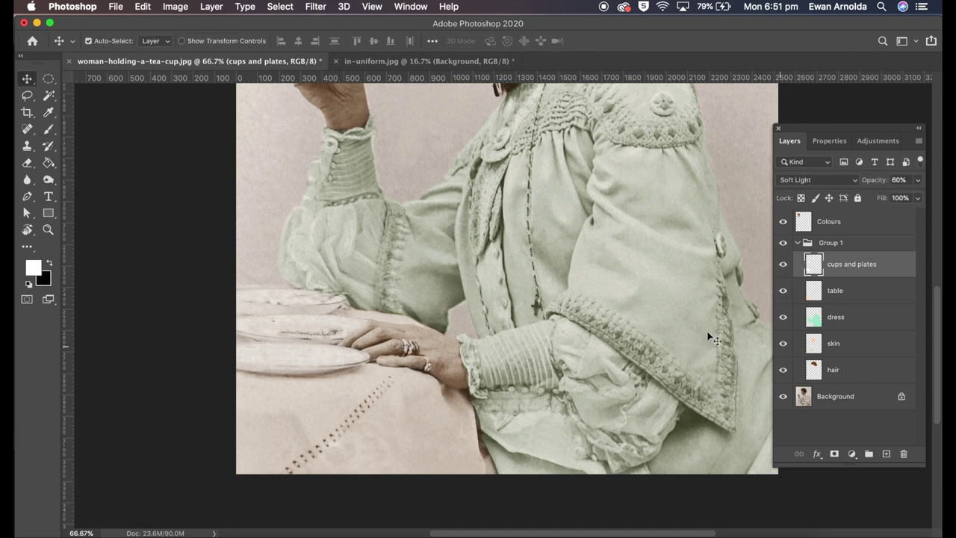
left_click(886, 454)
double_click(836, 264)
Name the layer 'other' and set a 23 px brush for the earring and rings
type("other")
key("Return")
key("super+0")
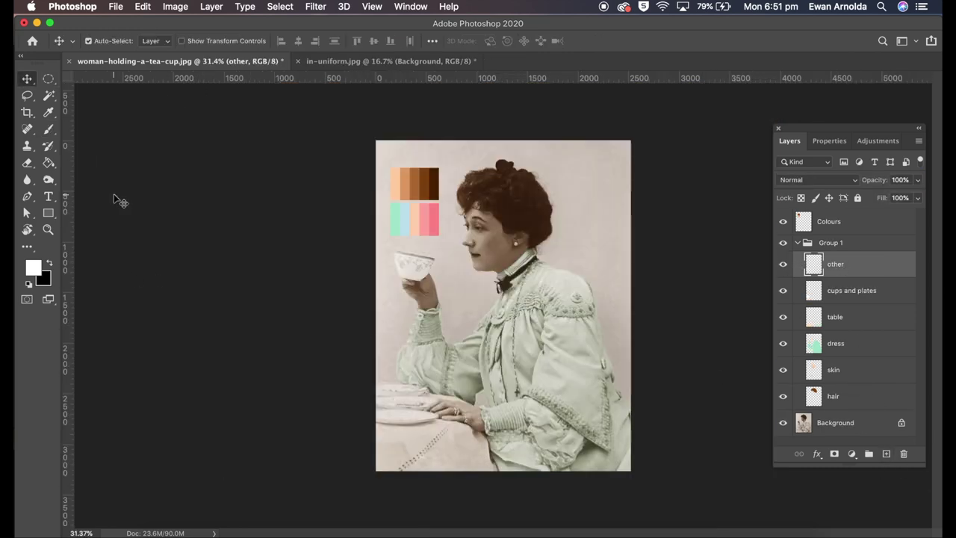
left_click(49, 129)
key("super+equal")
key("super+equal")
key("super+equal")
left_click(94, 41)
key("Return")
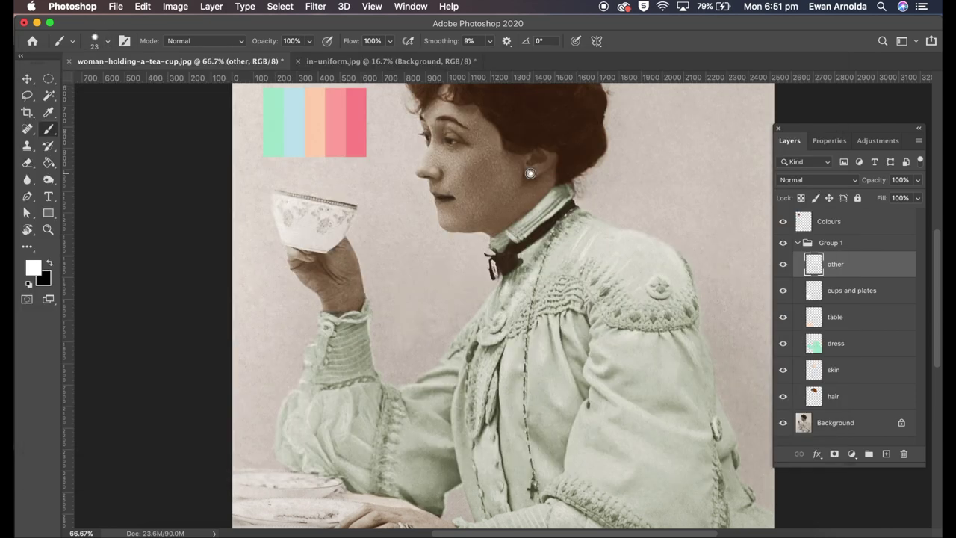
scroll(504, 299, "down", 3)
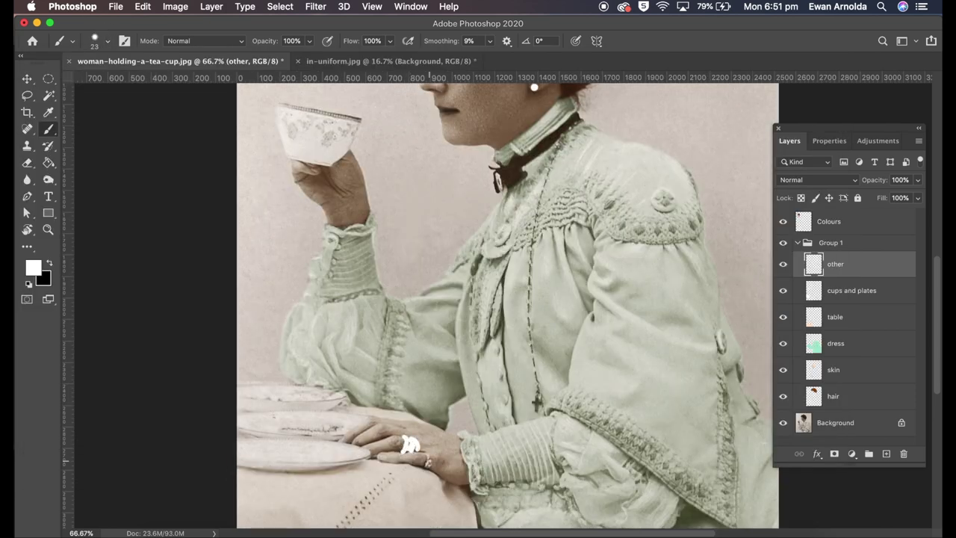
Set the other layer to Soft Light at 70% and hide the Colours swatch layer
left_click(818, 179)
left_click(800, 331)
double_click(901, 179)
type("70")
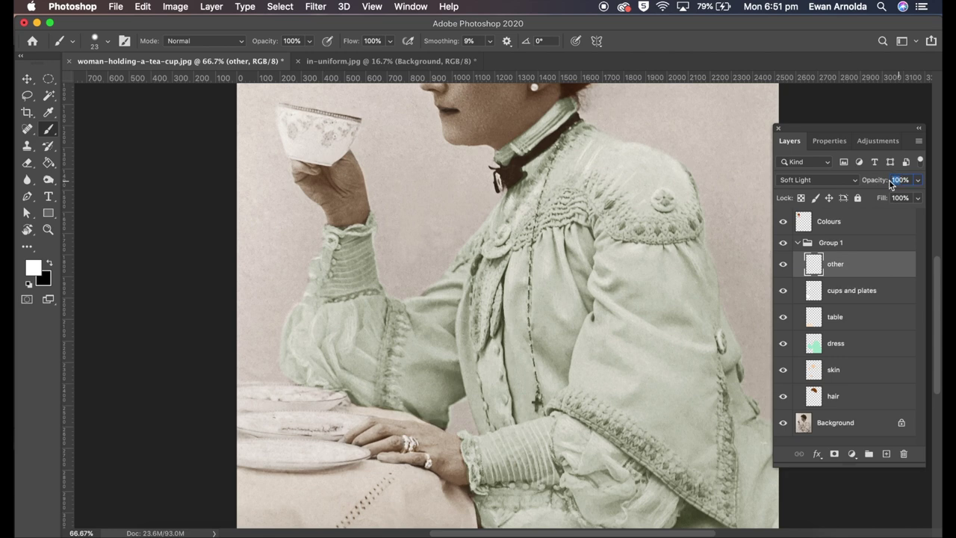
key("super+minus")
scroll(505, 299, "up", 3)
left_click(784, 223)
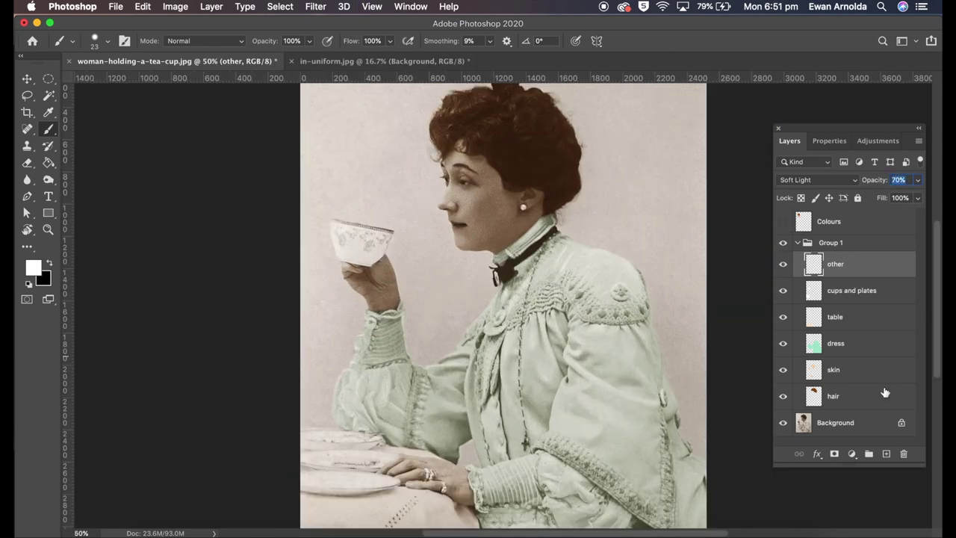
Add a new layer named 'background'
left_click(886, 454)
double_click(836, 264)
type("background")
key("Return")
Paint white down the left edge of the photo with a 380 px brush
left_click(95, 40)
type("380")
key("Tab")
key("Return")
mouse_move(333, 101)
left_mouse_down()
mouse_move(312, 420)
mouse_move(390, 178)
mouse_move(372, 136)
mouse_move(391, 122)
mouse_move(525, 119)
mouse_move(573, 266)
mouse_move(704, 459)
mouse_move(651, 256)
left_mouse_up()
scroll(372, 137, "up", 1)
Paint white along the woman's profile and near her arm with a 91 px brush
left_click(95, 41)
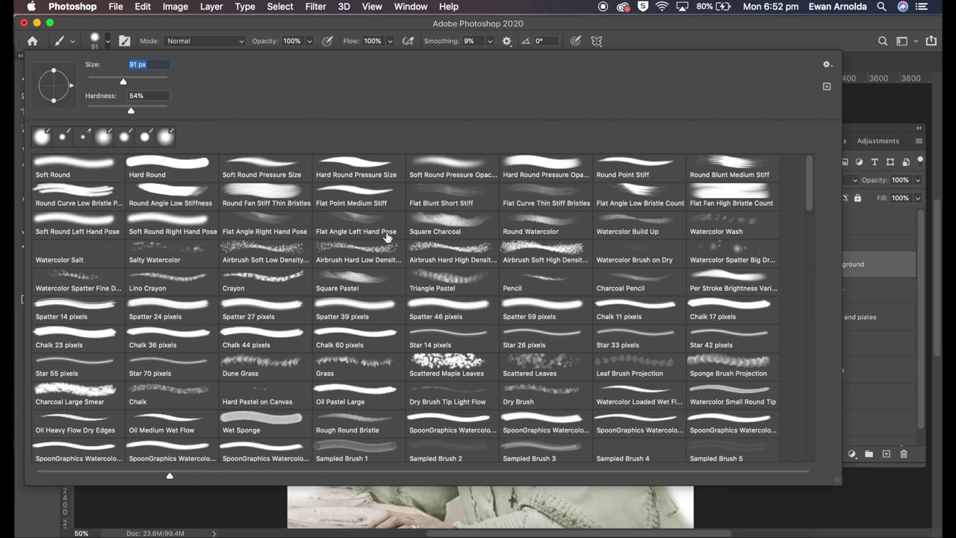
key("Return")
mouse_move(420, 224)
left_mouse_down()
mouse_move(433, 284)
mouse_move(481, 331)
mouse_move(397, 394)
mouse_move(369, 279)
mouse_move(411, 269)
left_mouse_up()
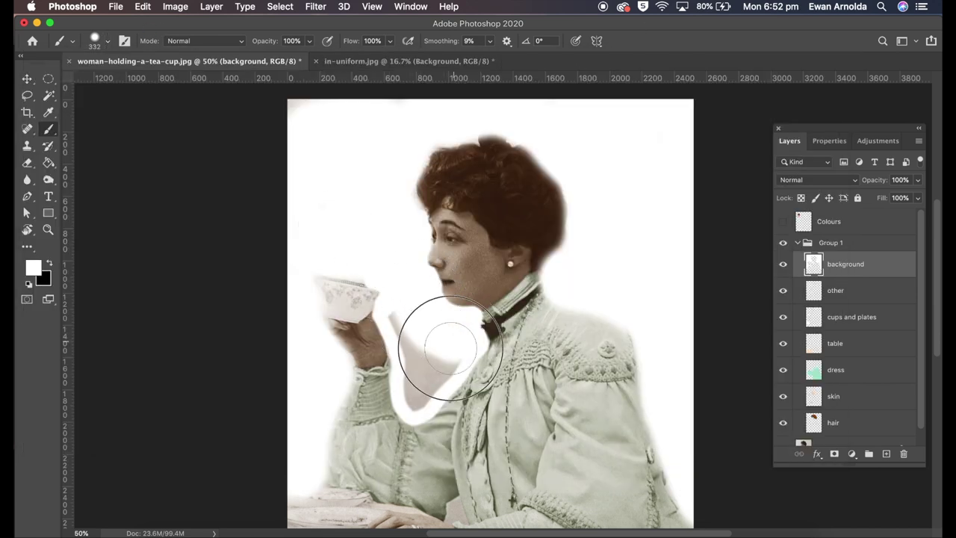
left_click_drag(451, 348, 426, 384)
scroll(309, 197, "down", 5)
left_click(109, 41)
key("Return")
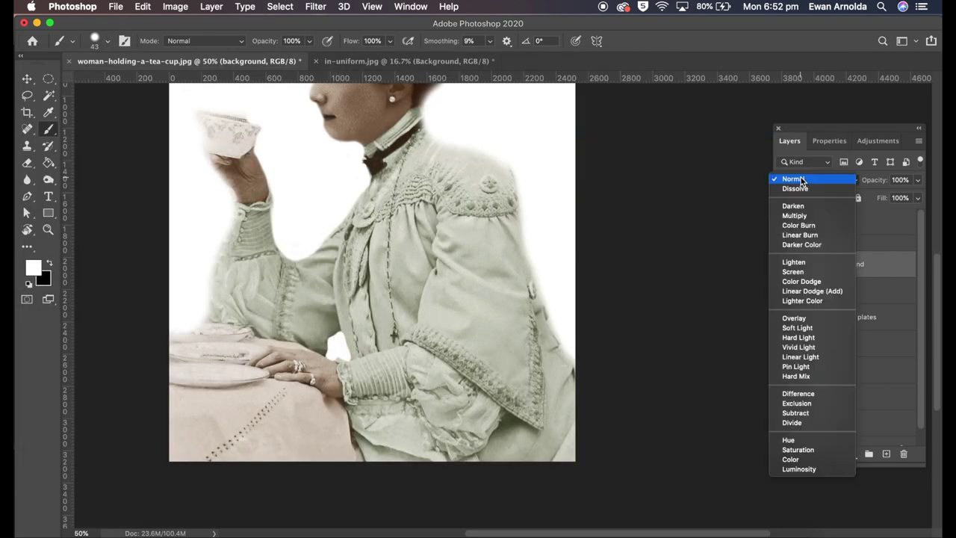
Set the background layer to Soft Light at 60% opacity
left_click(802, 180)
left_click(817, 326)
left_click(898, 180)
key("super+minus")
type("60")
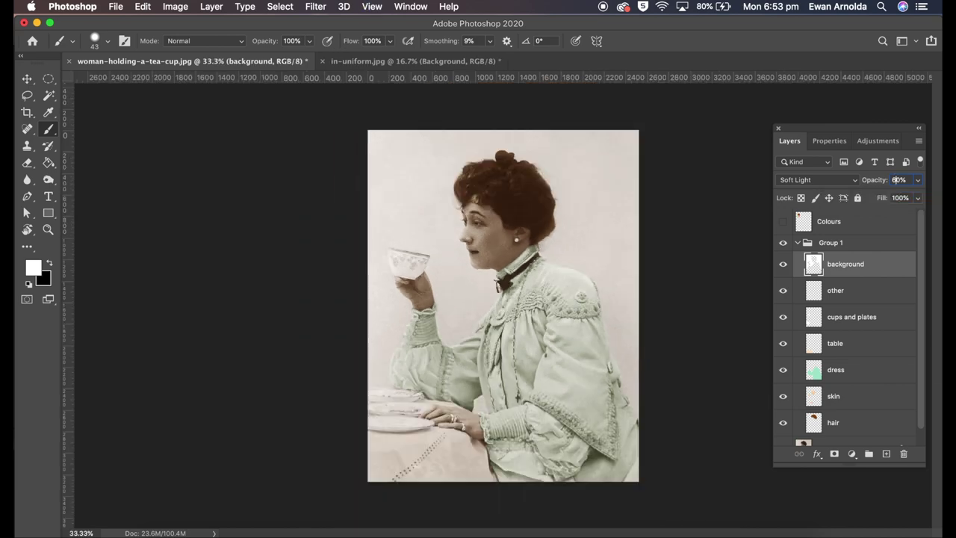
type("e")
left_click(95, 41)
key("Return")
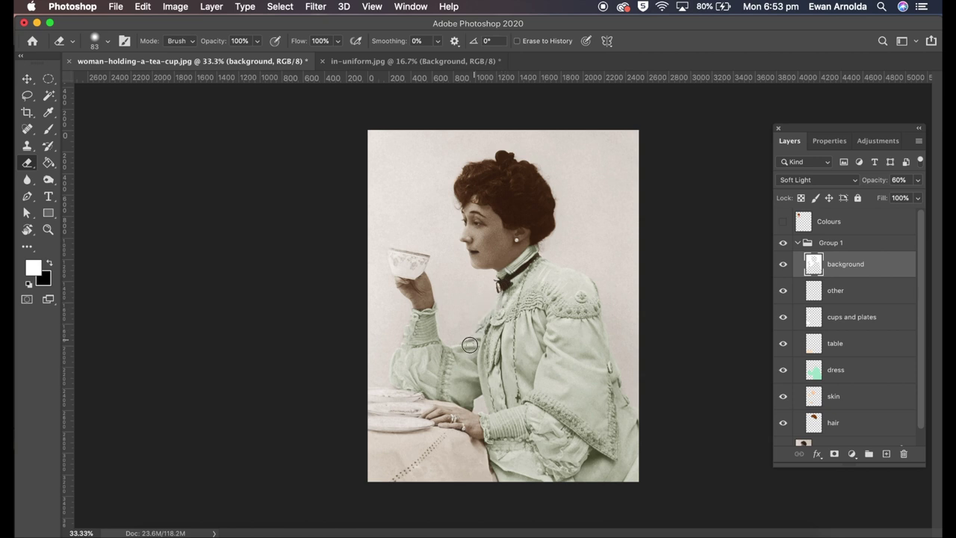
Collapse the colour layers into a group named 'after' and toggle it to compare
key("super+minus")
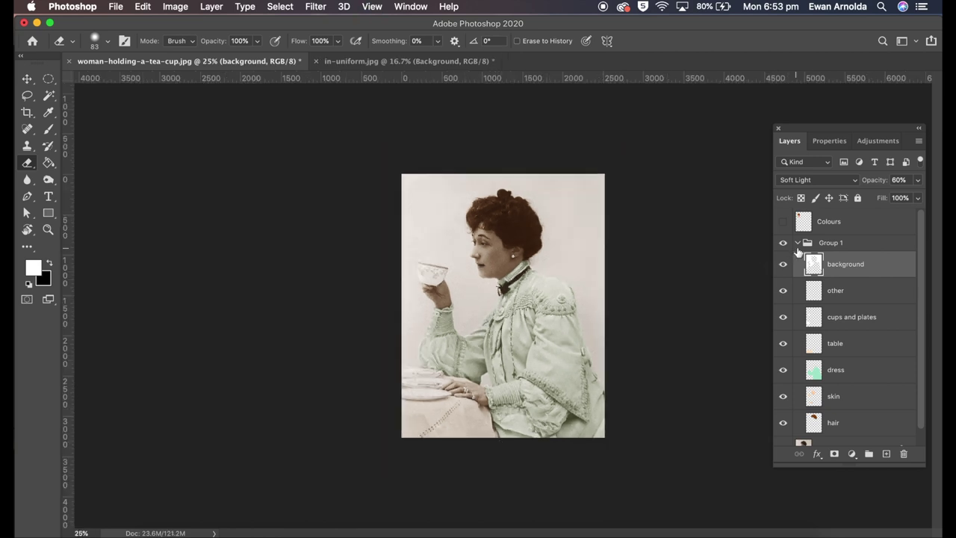
left_click(797, 243)
double_click(832, 243)
left_click(835, 264)
left_click(783, 242)
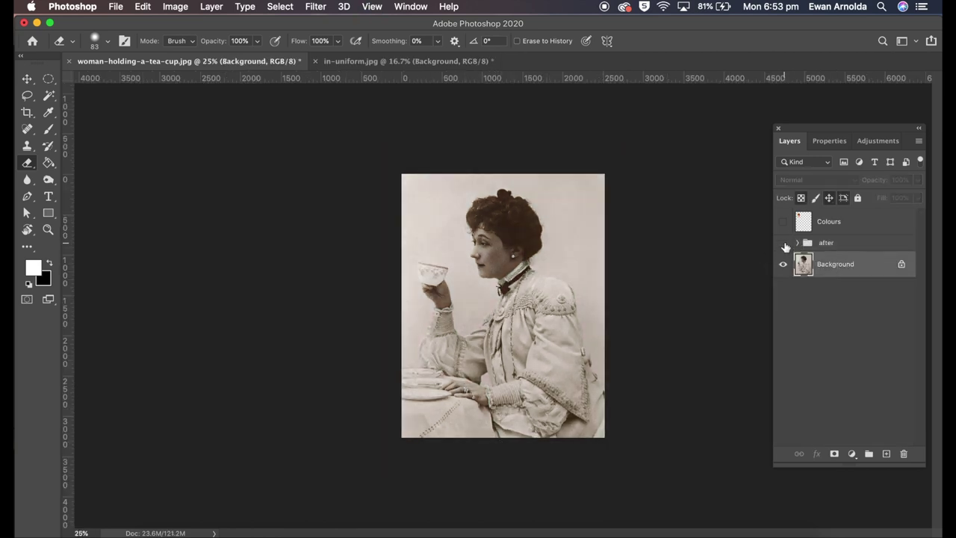
left_click(783, 243)
left_click(783, 242)
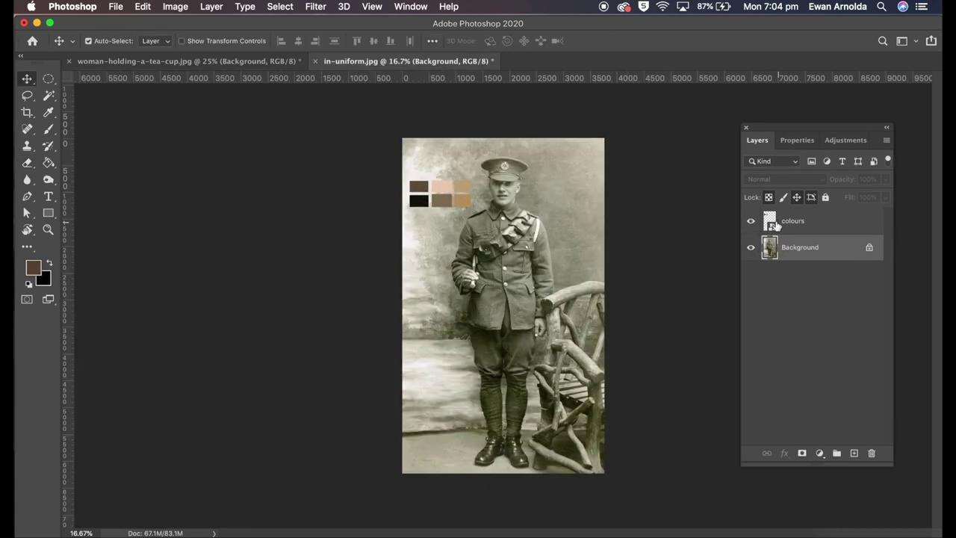
Create a group with a layer named 'skin' and sample the light skin-tone swatch
left_click(837, 453)
double_click(803, 263)
type("skin")
key("Return")
key("i")
left_click(442, 186)
left_click(33, 268)
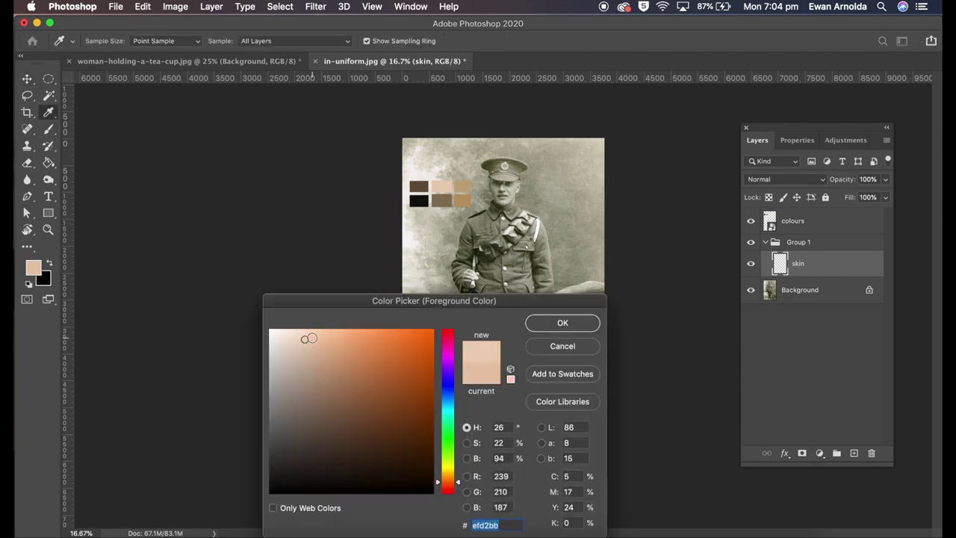
key("Return")
key("b")
Paint skin tone over both of the soldier's hands and his face
key("super+plus")
key("super+plus")
key("super+plus")
key("super+plus")
left_click_drag(360, 163, 376, 168)
left_click_drag(366, 217, 344, 210)
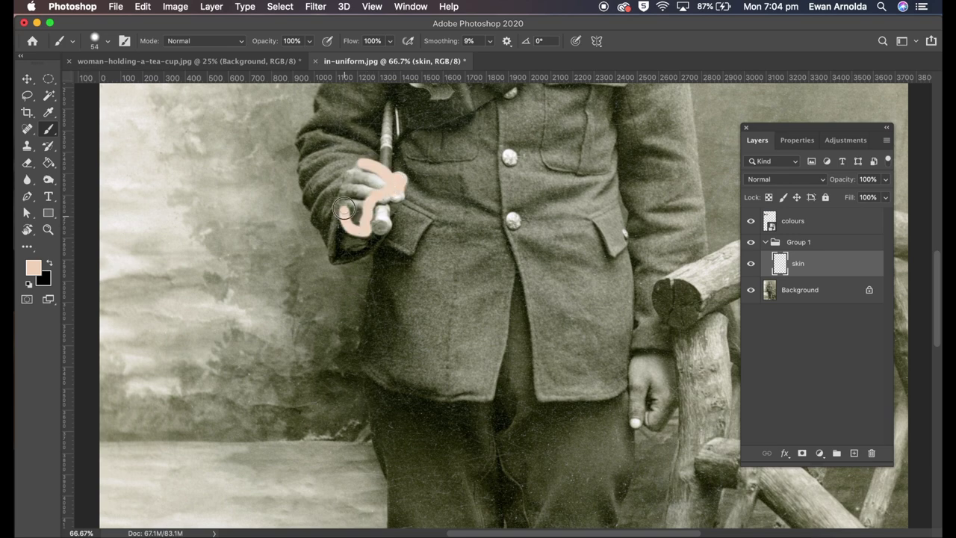
mouse_move(361, 169)
left_mouse_down()
mouse_move(375, 206)
mouse_move(352, 218)
left_mouse_up()
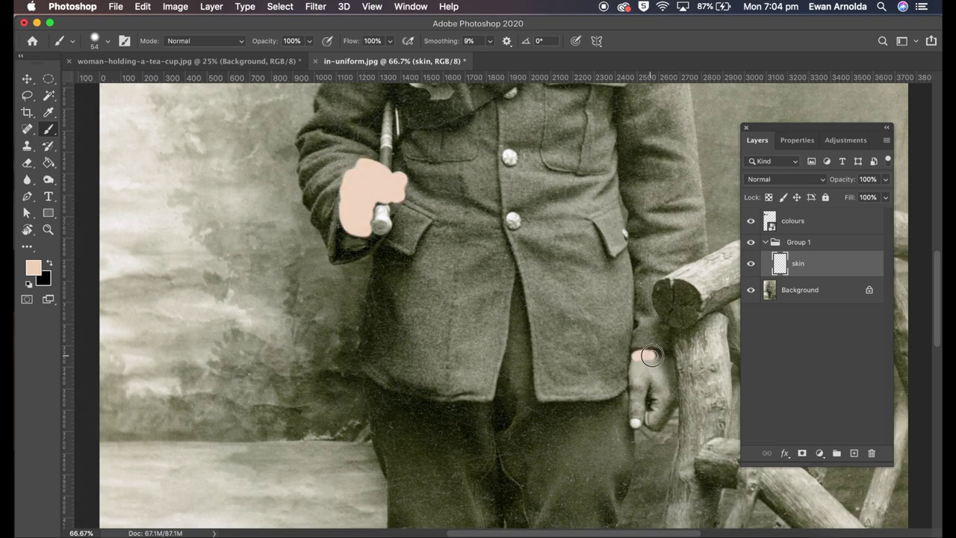
mouse_move(641, 357)
left_mouse_down()
mouse_move(666, 416)
mouse_move(641, 367)
mouse_move(660, 390)
left_mouse_up()
scroll(499, 301, "up", 5)
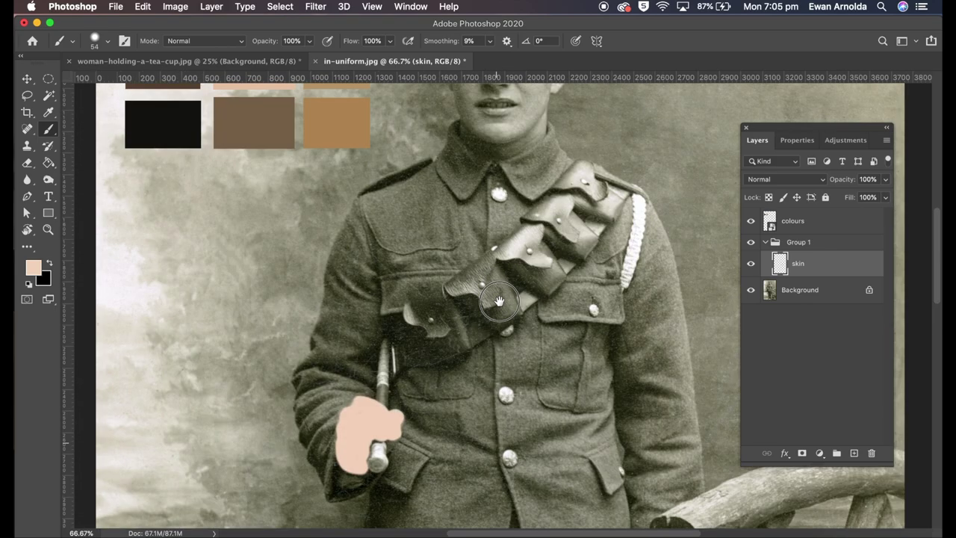
scroll(499, 301, "up", 4)
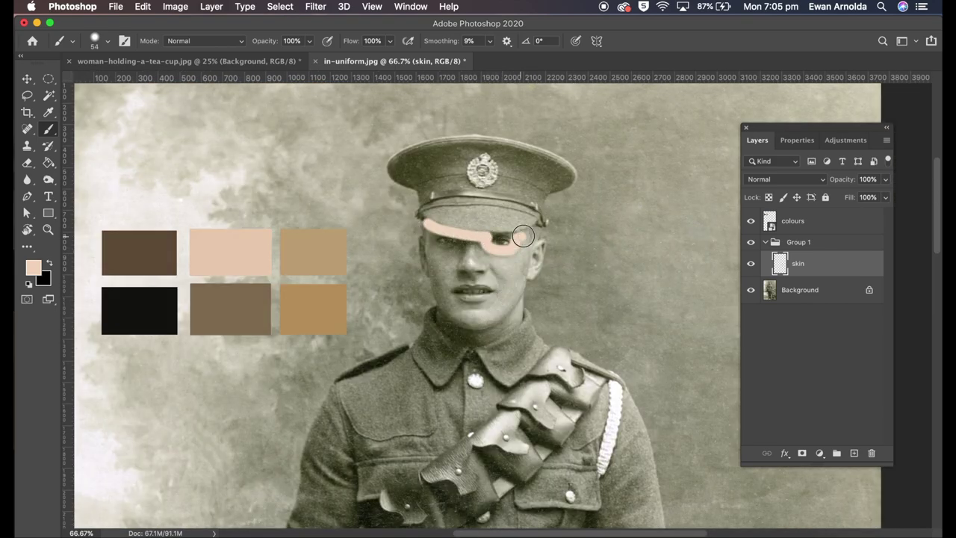
mouse_move(521, 272)
left_mouse_down()
mouse_move(437, 316)
mouse_move(508, 314)
mouse_move(448, 320)
mouse_move(502, 320)
mouse_move(429, 246)
left_mouse_up()
mouse_move(435, 281)
left_mouse_down()
mouse_move(500, 289)
mouse_move(456, 257)
mouse_move(506, 256)
mouse_move(506, 276)
mouse_move(528, 262)
mouse_move(448, 278)
left_mouse_up()
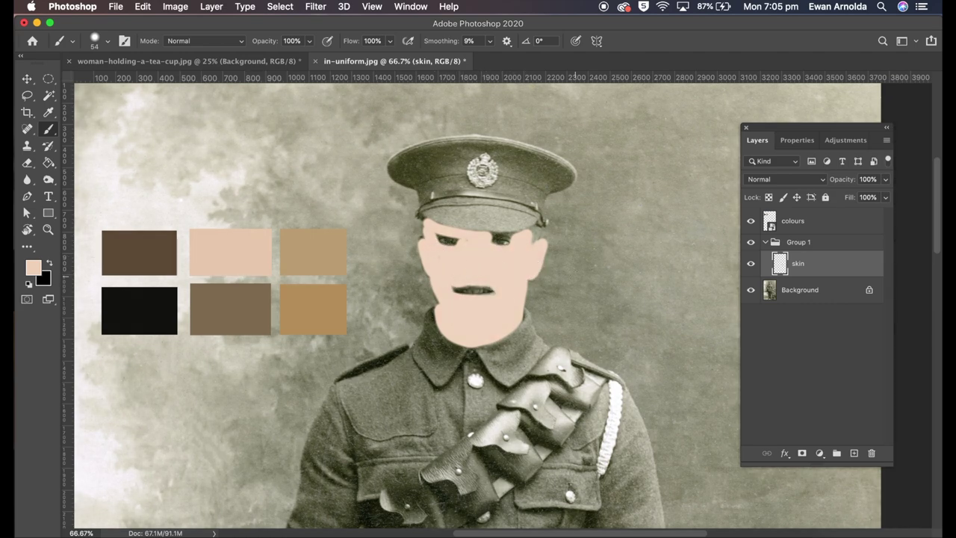
Blend the skin layer as Soft Light at 60% and shrink the brush to 15
left_click(769, 180)
left_click(762, 323)
left_click(101, 40)
left_click_drag(109, 85, 95, 86)
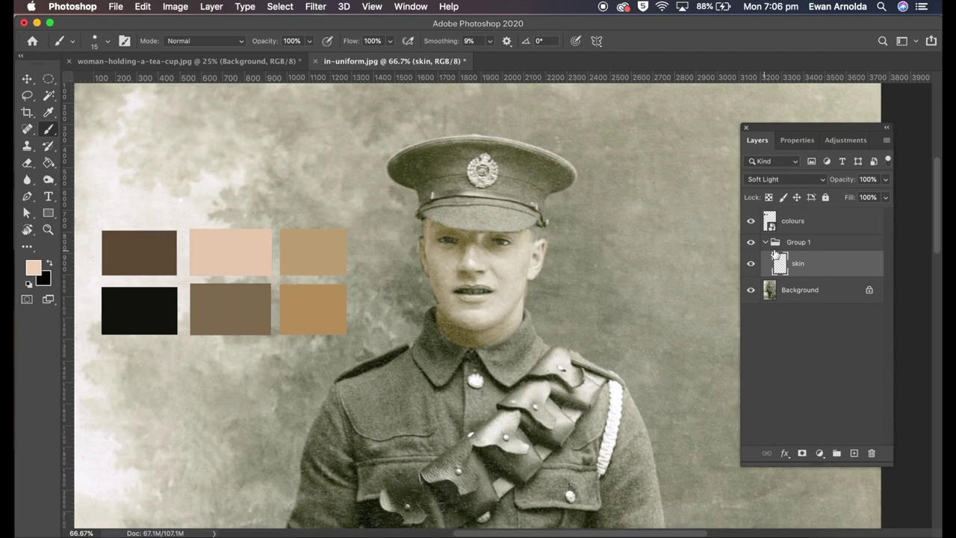
left_click_drag(843, 179, 835, 197)
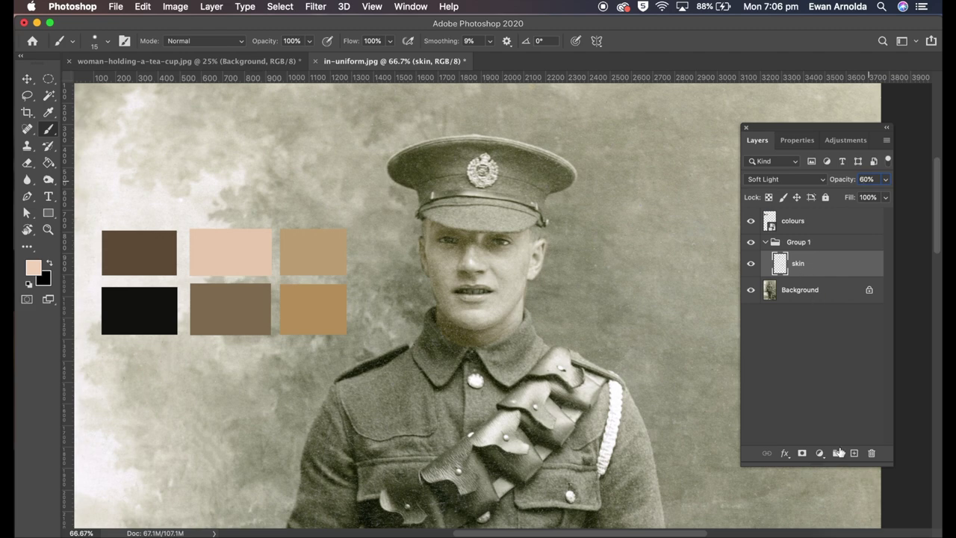
Add a layer named 'uniform' and pick the dark brown swatch
left_click(854, 453)
double_click(802, 262)
type("uniform")
key("Return")
left_click(139, 253, "alt")
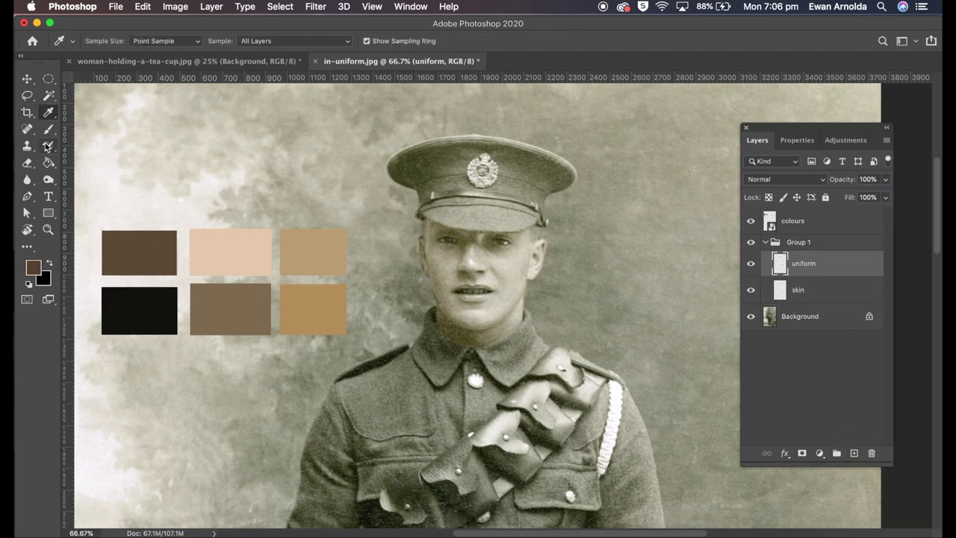
Paint brown over the collar, strap, left arm, tunic side and chest with a 55 px brush
right_click(411, 349)
key("Return")
mouse_move(428, 314)
left_mouse_down()
mouse_move(499, 359)
mouse_move(542, 354)
mouse_move(427, 460)
left_mouse_up()
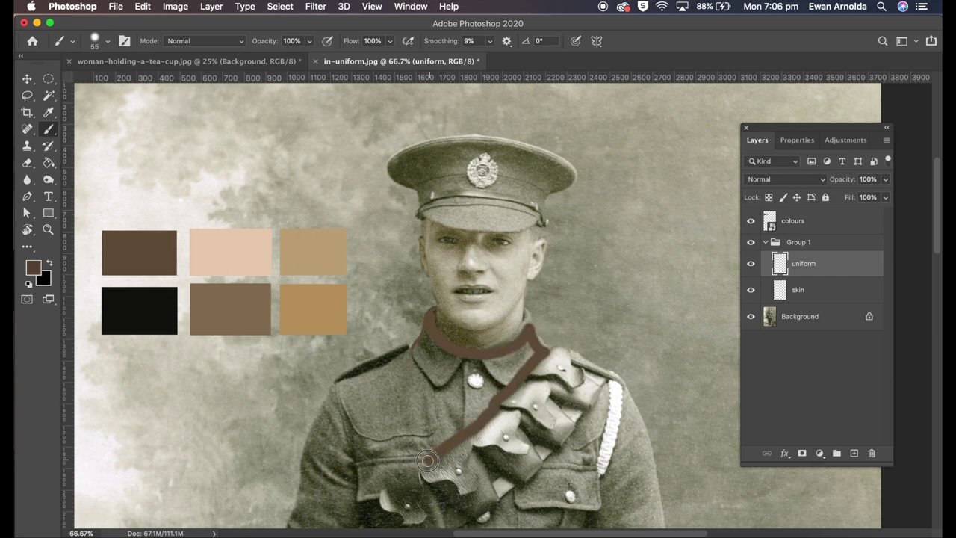
scroll(374, 454, "down", 5)
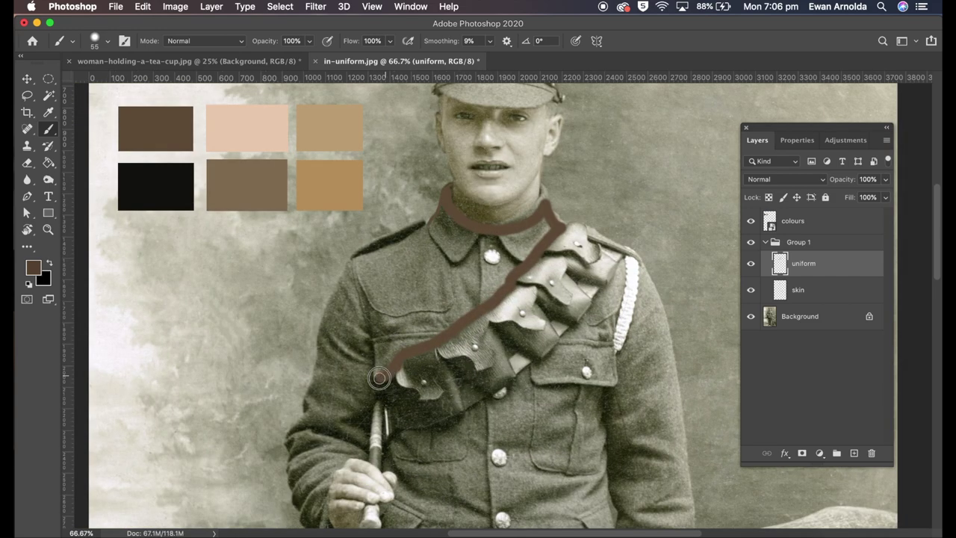
left_click_drag(378, 378, 365, 440)
left_click_drag(324, 510, 342, 387)
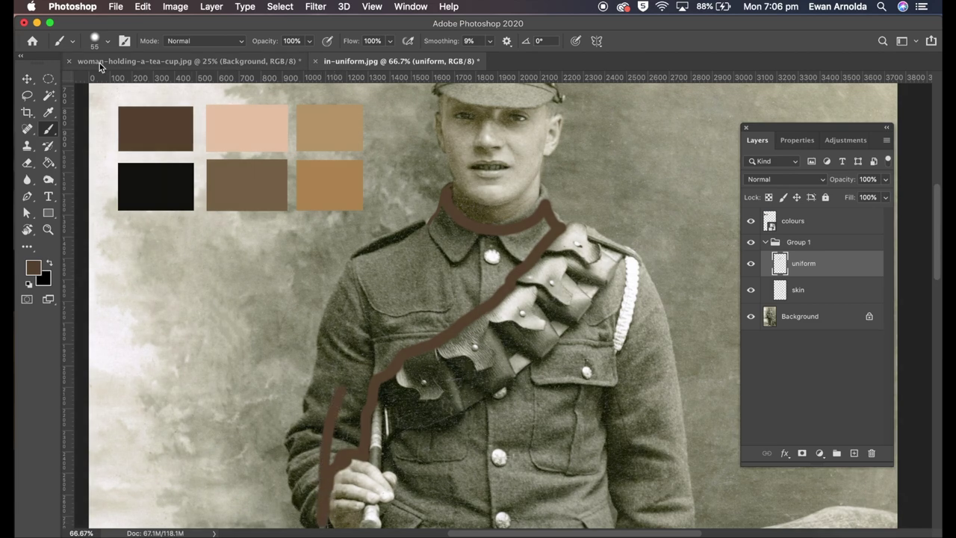
left_click_drag(508, 238, 464, 234)
left_click_drag(362, 261, 310, 523)
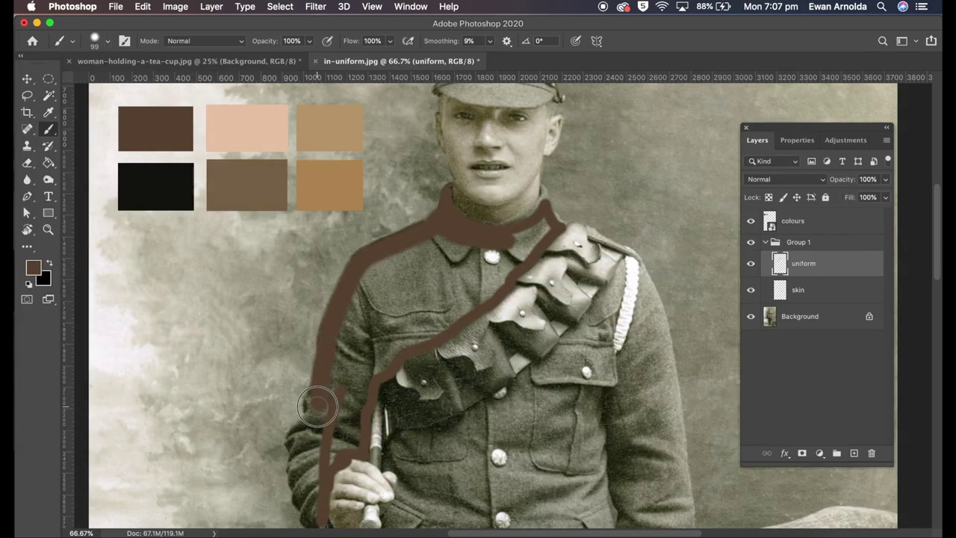
mouse_move(501, 242)
left_mouse_down()
mouse_move(337, 434)
mouse_move(454, 251)
left_mouse_up()
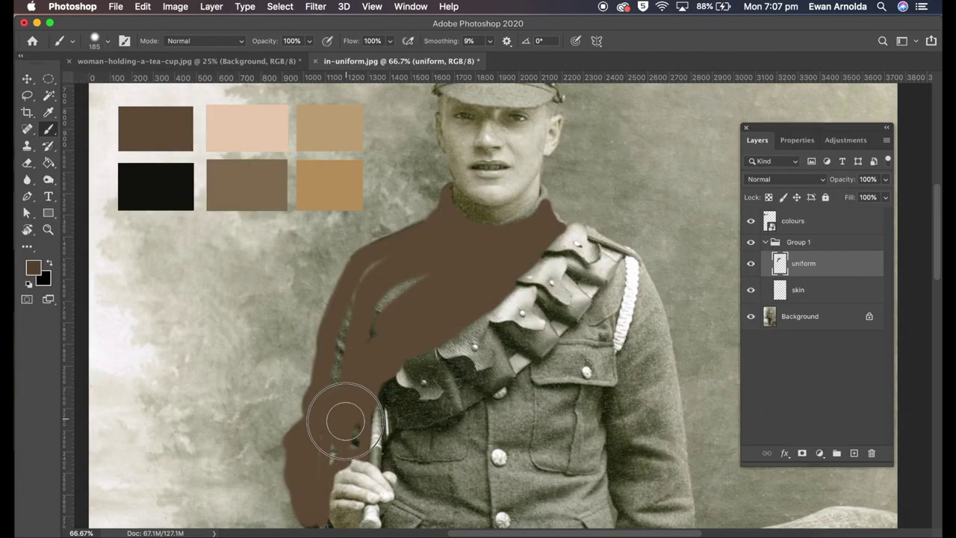
Paint brown over the cuff below the hand with a 17 px brush
left_click(109, 41)
type("17")
key("Return")
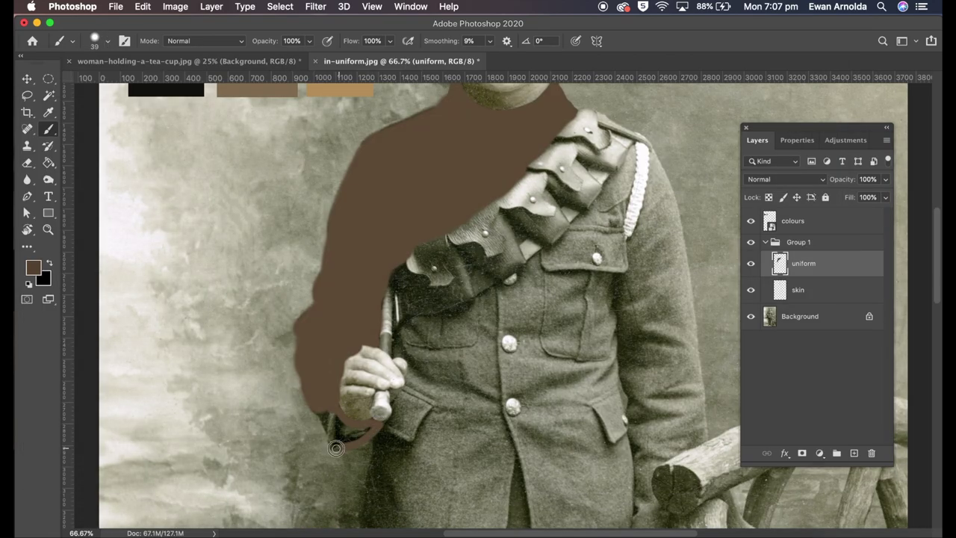
left_click_drag(370, 422, 330, 416)
Set the uniform layer to Soft Light and tint the chest brown down to the pouch
left_click(784, 179)
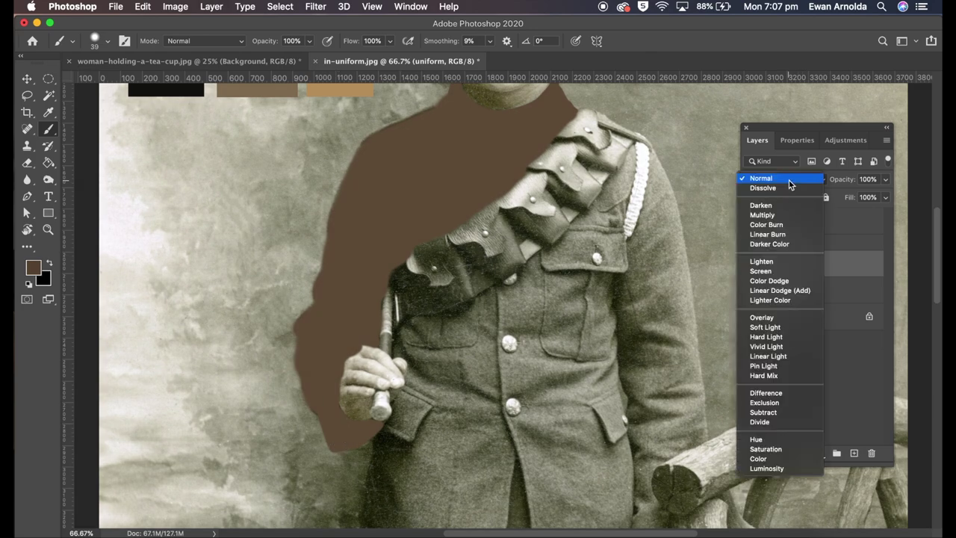
left_click(769, 327)
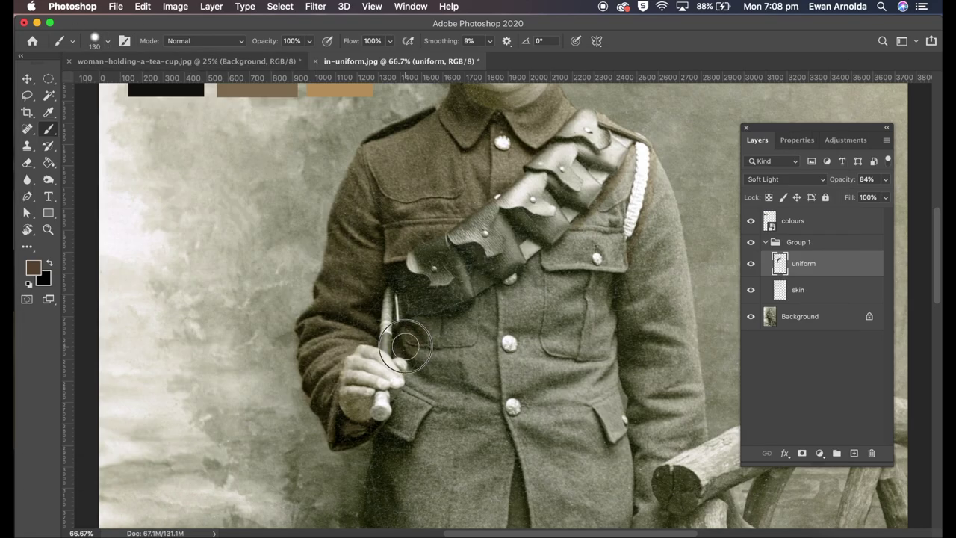
mouse_move(406, 337)
left_mouse_down()
mouse_move(542, 271)
mouse_move(551, 370)
mouse_move(450, 495)
left_mouse_up()
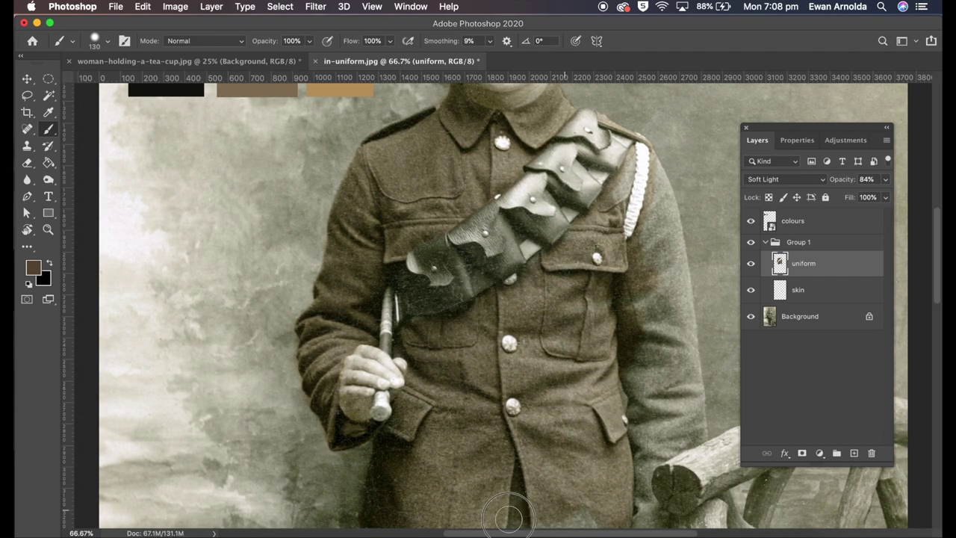
scroll(463, 453, "down", 3)
Paint brown over the lower tunic band and the trouser legs
mouse_move(463, 453)
left_mouse_down()
mouse_move(486, 426)
mouse_move(619, 448)
mouse_move(553, 448)
left_mouse_up()
left_click_drag(522, 413, 534, 236)
left_click_drag(454, 299, 397, 442)
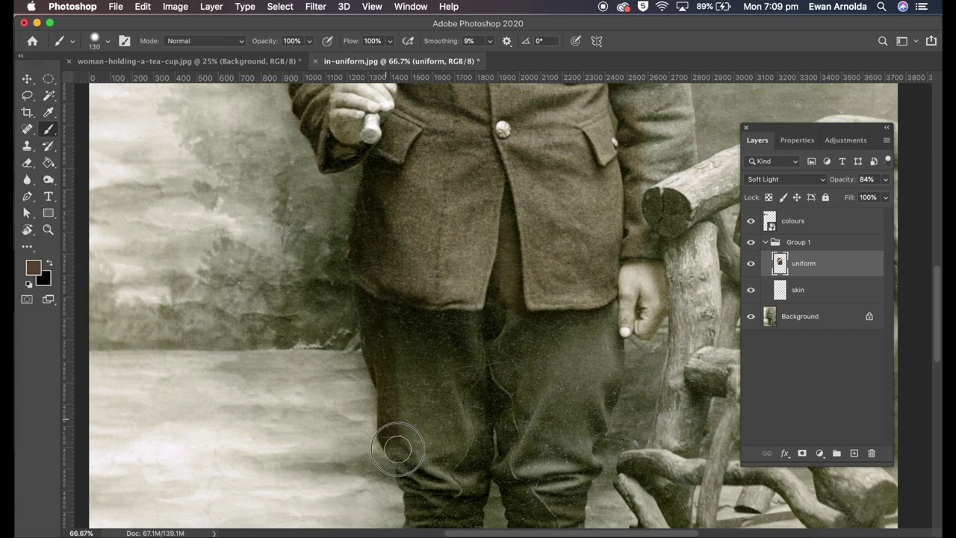
left_click_drag(433, 358, 453, 377)
mouse_move(516, 313)
left_mouse_down()
mouse_move(608, 324)
mouse_move(590, 441)
mouse_move(516, 435)
mouse_move(568, 349)
mouse_move(555, 459)
left_mouse_up()
scroll(512, 341, "down", 2)
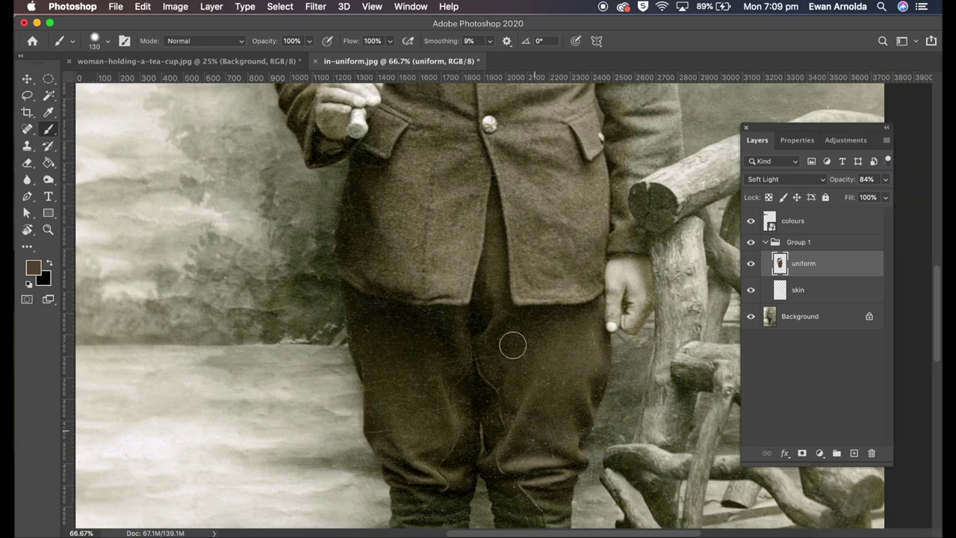
scroll(478, 269, "down", 5)
scroll(478, 269, "up", 10)
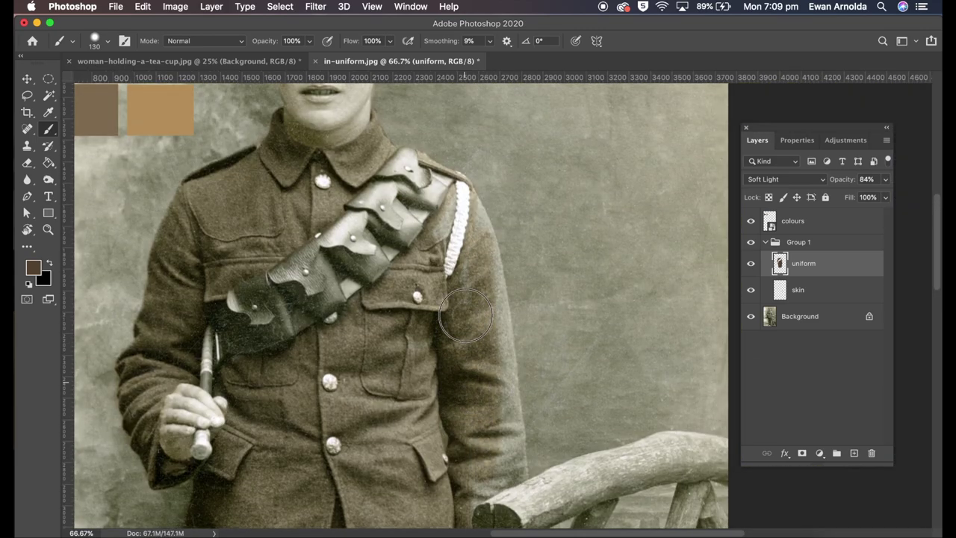
Set the brush to 36, then 84, and paint brown along the right sleeve edge
right_click(459, 86)
type("36")
key("Return")
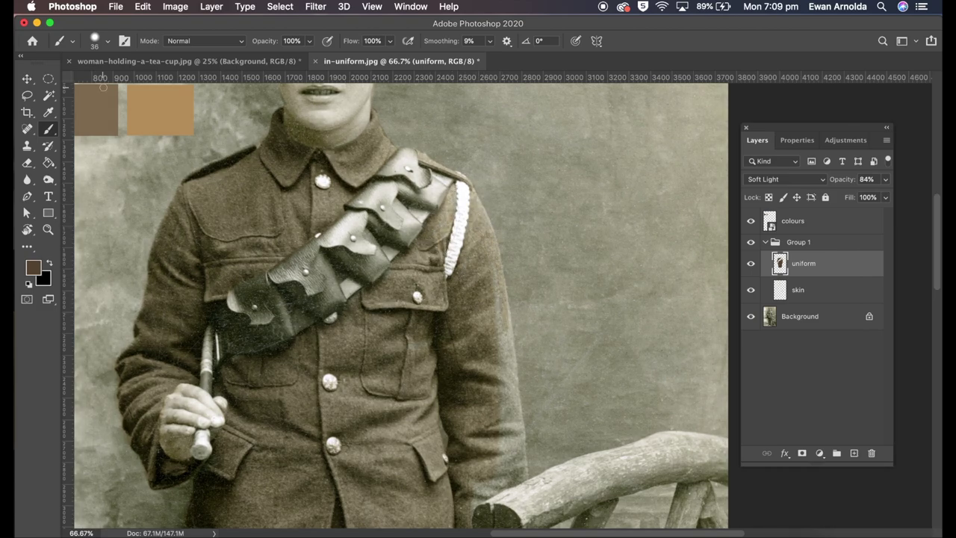
right_click(103, 87)
type("84")
key("Return")
left_click_drag(502, 337, 474, 502)
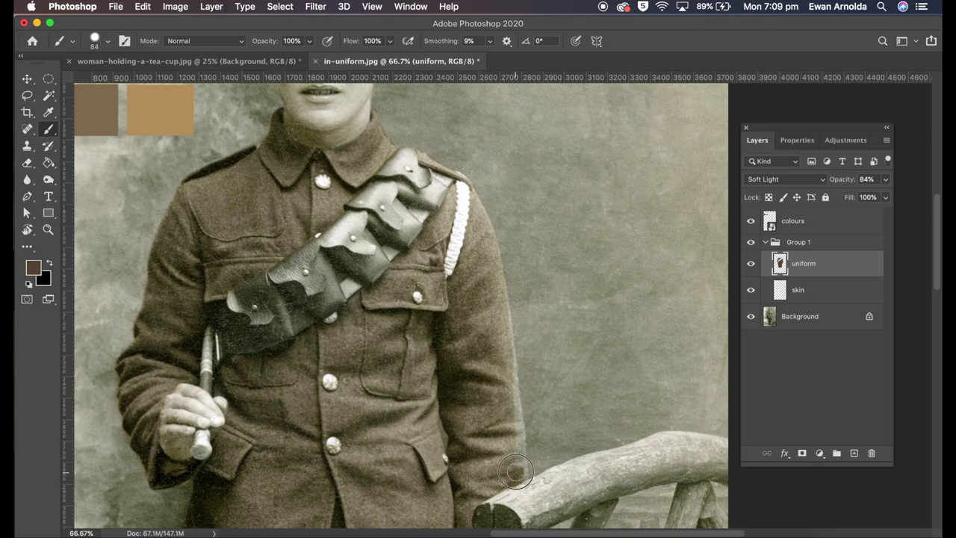
left_click_drag(515, 477, 490, 341)
Switch to the Eraser to trim stray brown paint outside the jacket
scroll(514, 443, "down", 10)
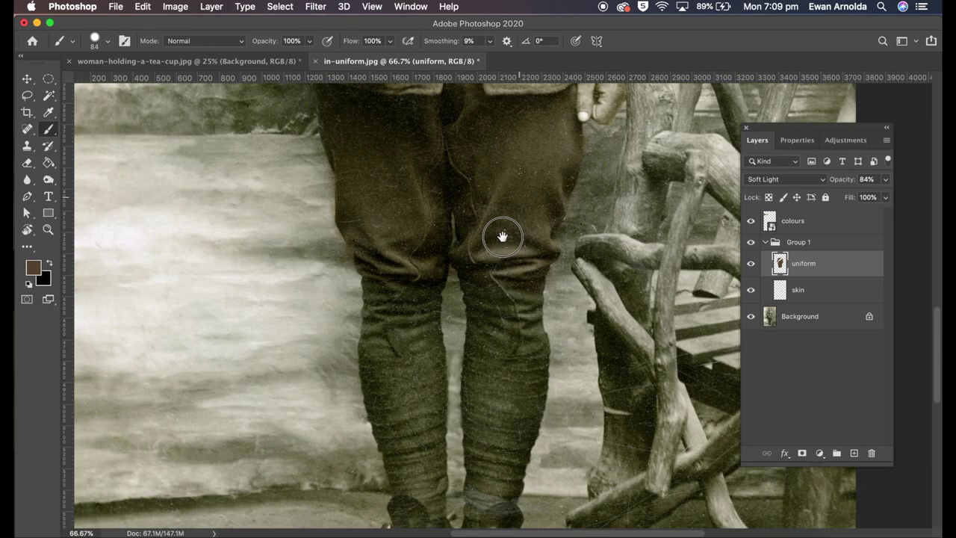
scroll(470, 341, "up", 5)
scroll(448, 272, "up", 5)
key("e")
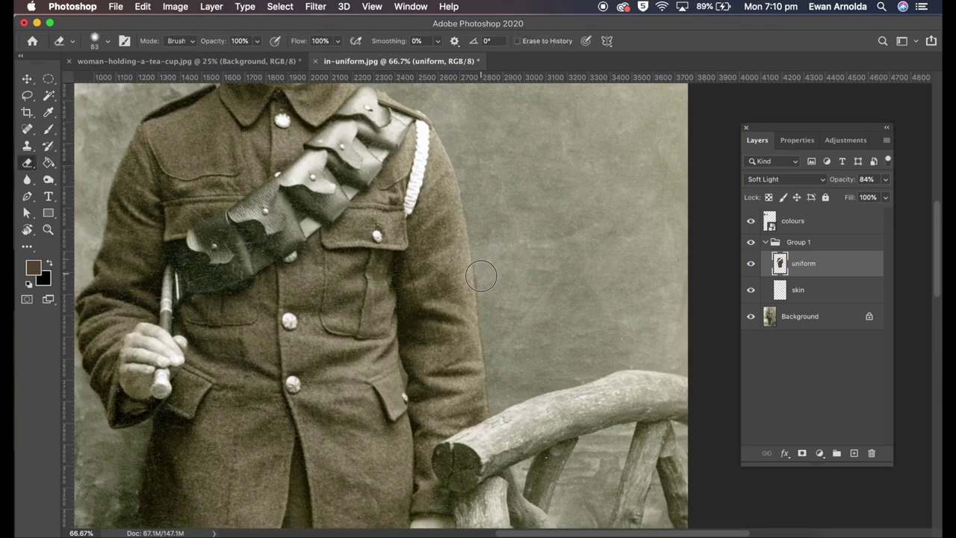
scroll(497, 380, "up", 5)
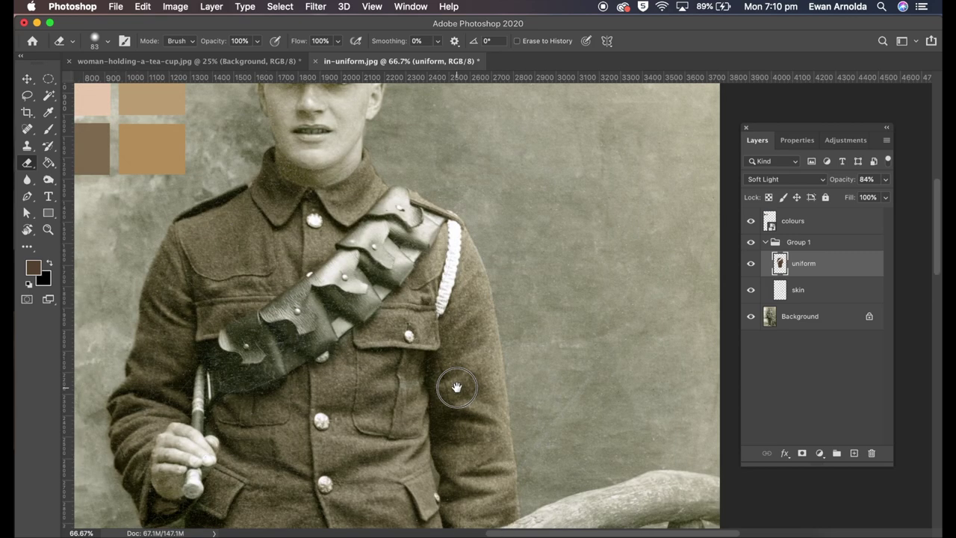
scroll(498, 380, "left", 3)
Select the skin layer and sample the light peach skin-tone swatch
key("alt+bracketleft")
key("i")
left_click(157, 151)
Add a hair layer above uniform, set to Soft Light at 30% opacity
key("b")
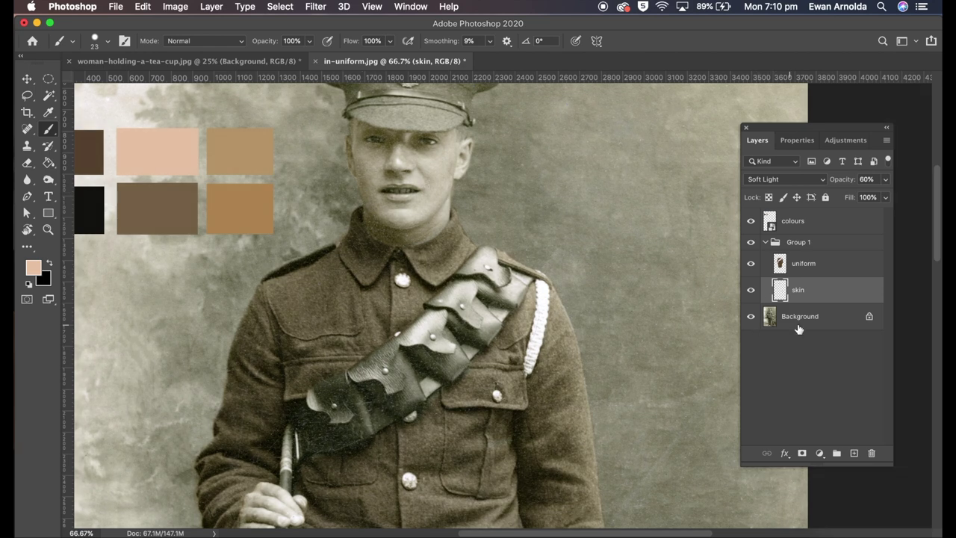
left_click(804, 263)
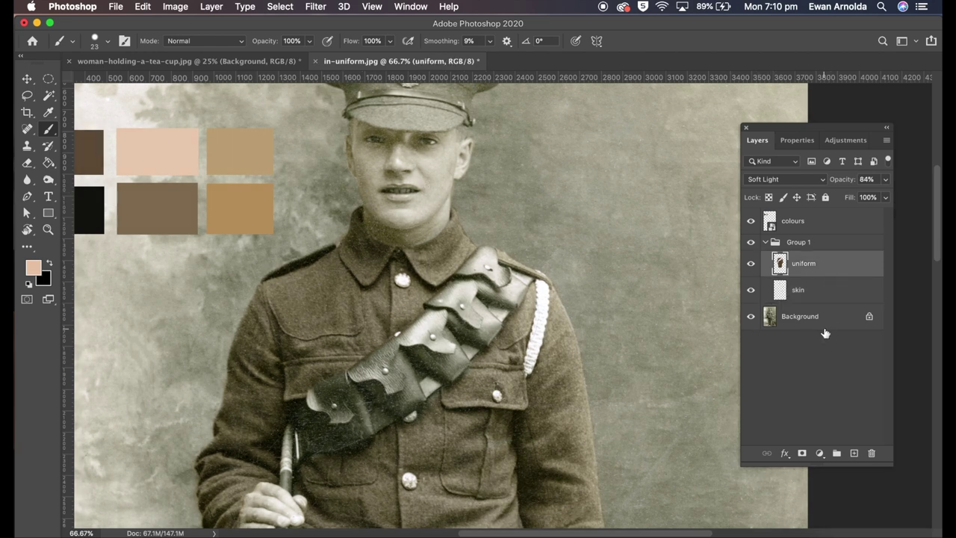
left_click(854, 453)
double_click(803, 270)
type("r")
key("Return")
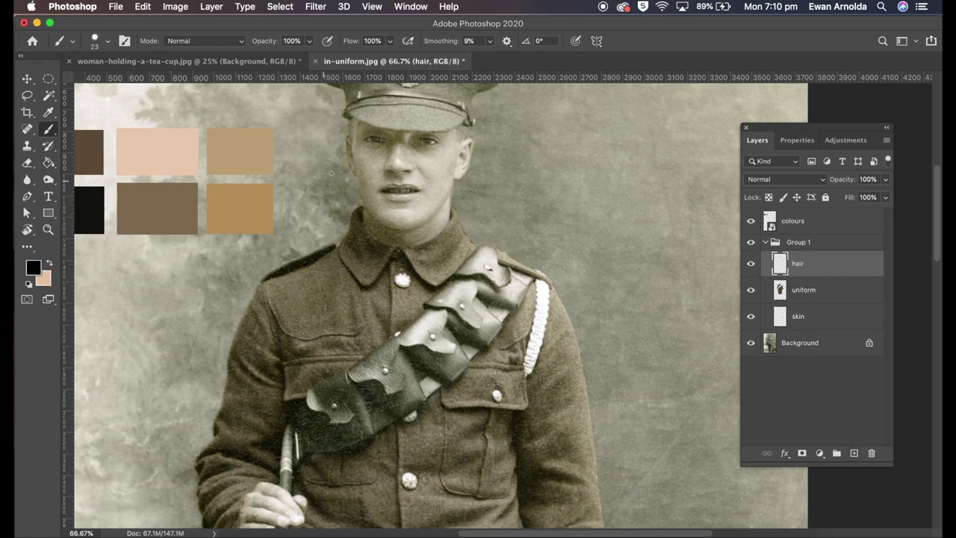
left_click(785, 178)
left_click(777, 359)
left_click_drag(885, 179, 854, 200)
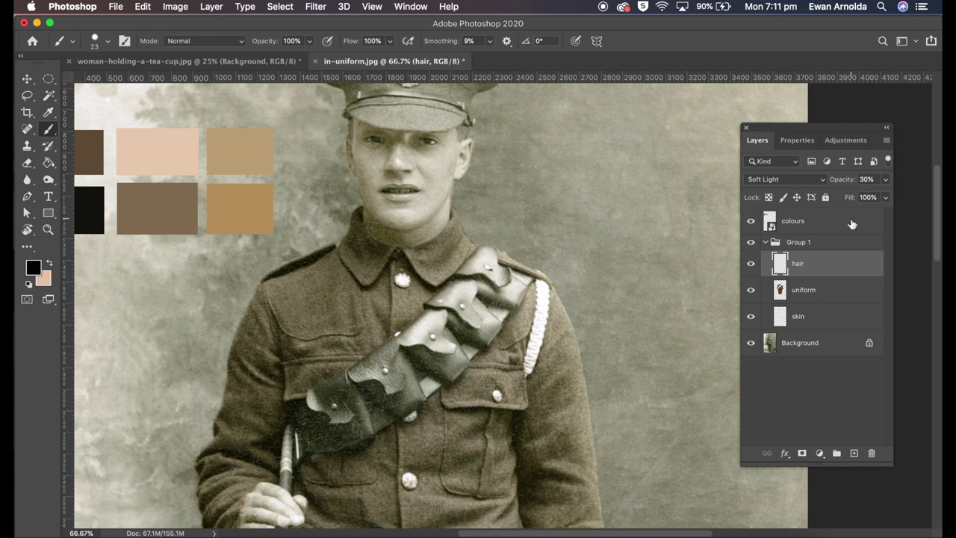
Add a belt layer and brush black over the bandolier at brush size 111
left_click(854, 452)
type("belt")
key("Return")
left_click(95, 40)
key("Return")
mouse_move(480, 265)
left_mouse_down()
mouse_move(493, 329)
mouse_move(306, 429)
mouse_move(463, 323)
mouse_move(484, 292)
left_mouse_up()
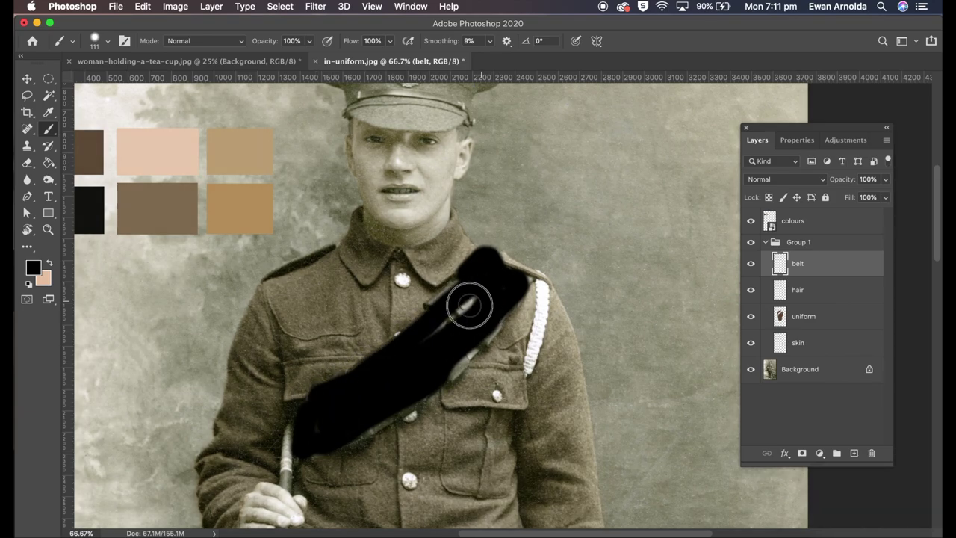
left_click(785, 179)
Set the belt layer to Soft Light and darken the belt further with a 44 brush
left_click(766, 358)
left_click(107, 40)
type("44")
key("Return")
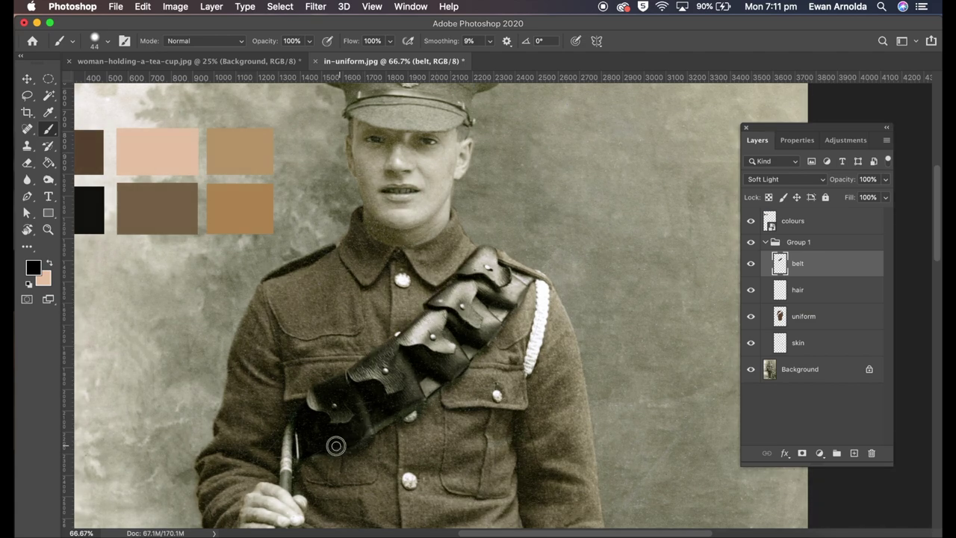
left_click_drag(336, 444, 434, 383)
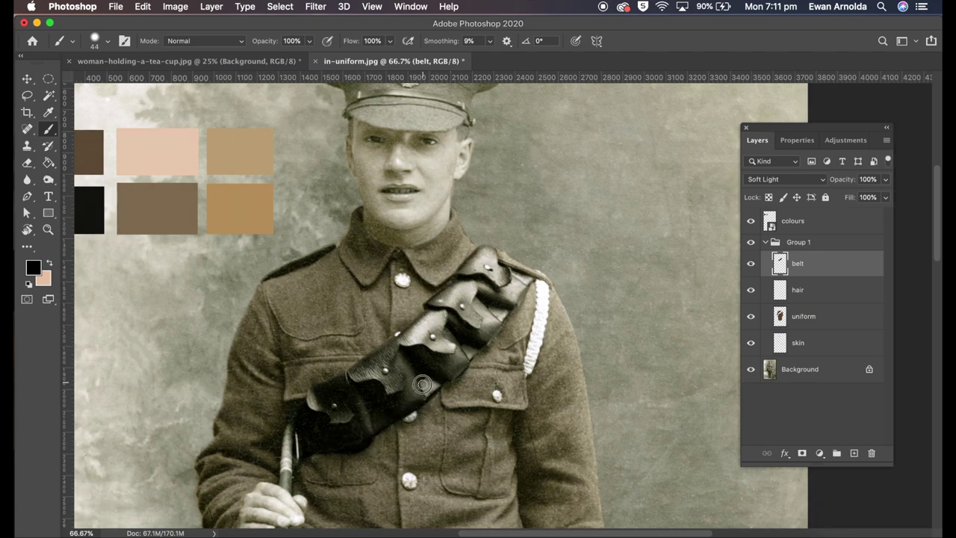
Erase stray belt paint and add a new layer above uniform
key("e")
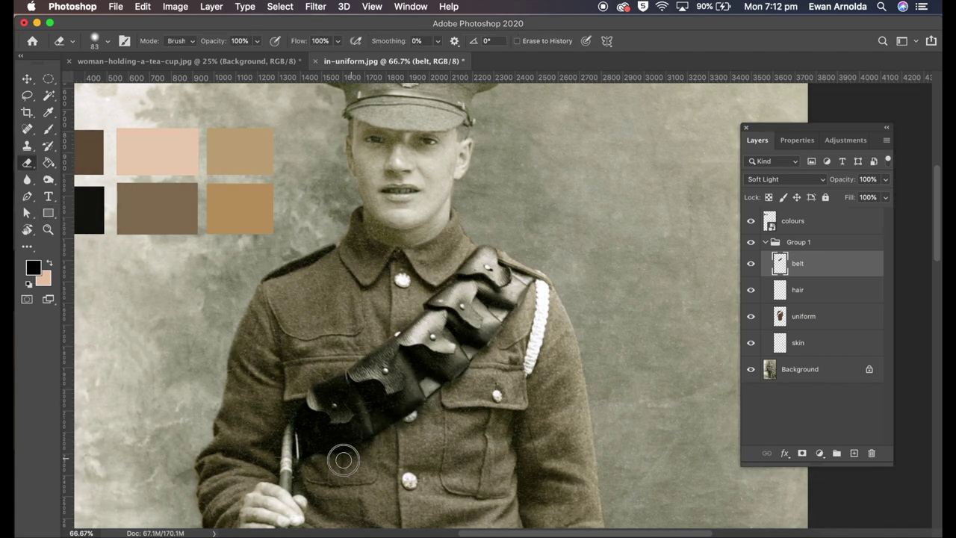
left_click(482, 254, "ctrl")
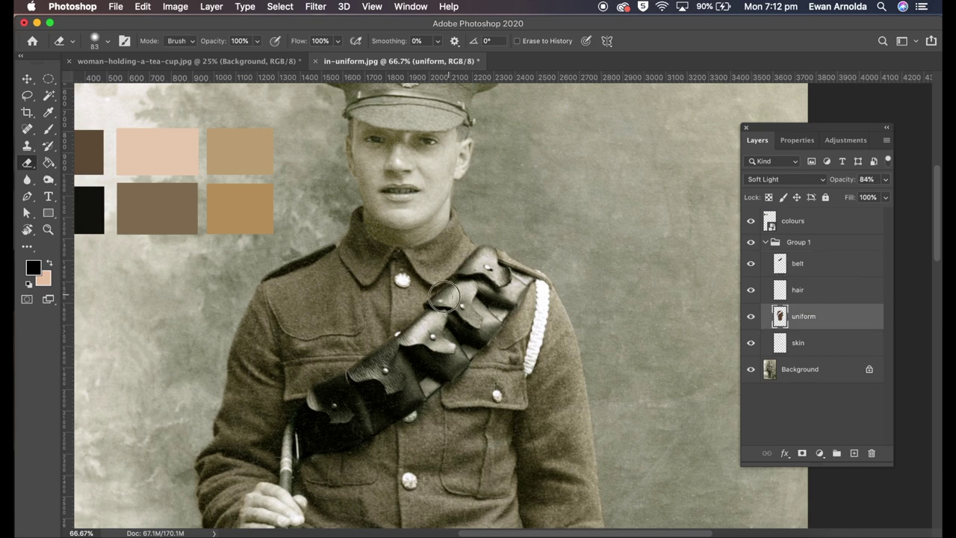
scroll(358, 236, "down", 3)
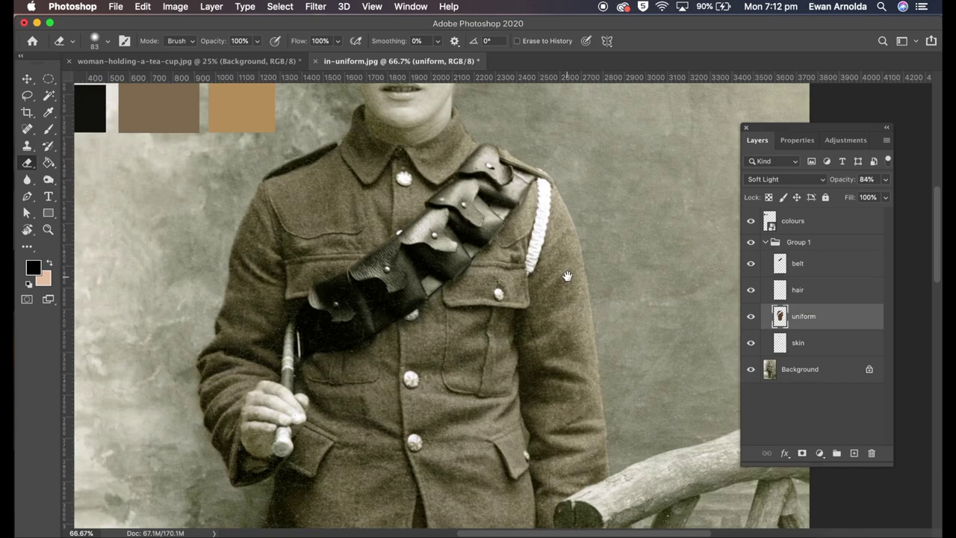
left_click(854, 453)
double_click(798, 316)
Name the new layer button and set it to Overlay at 83% opacity
type("button")
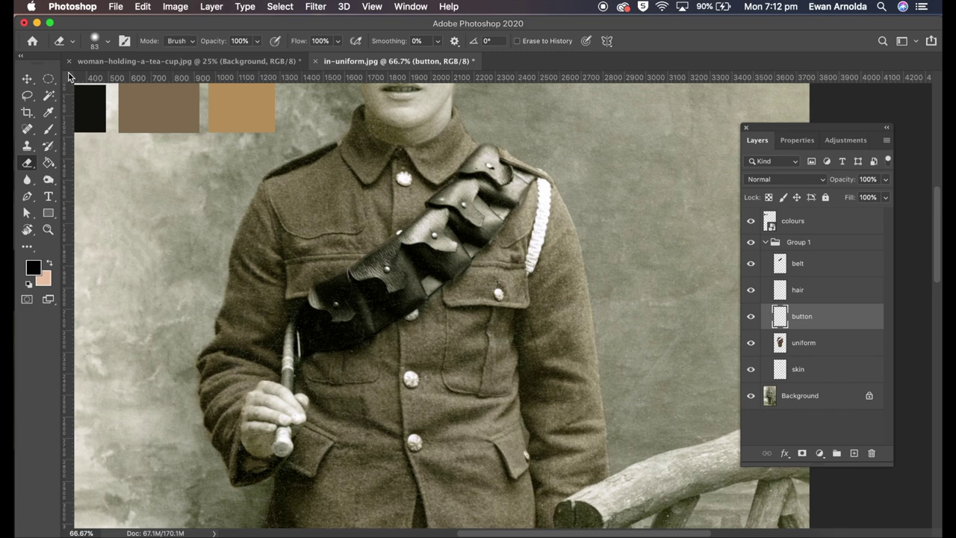
scroll(224, 292, "up", 5)
scroll(224, 292, "left", 3)
key("b")
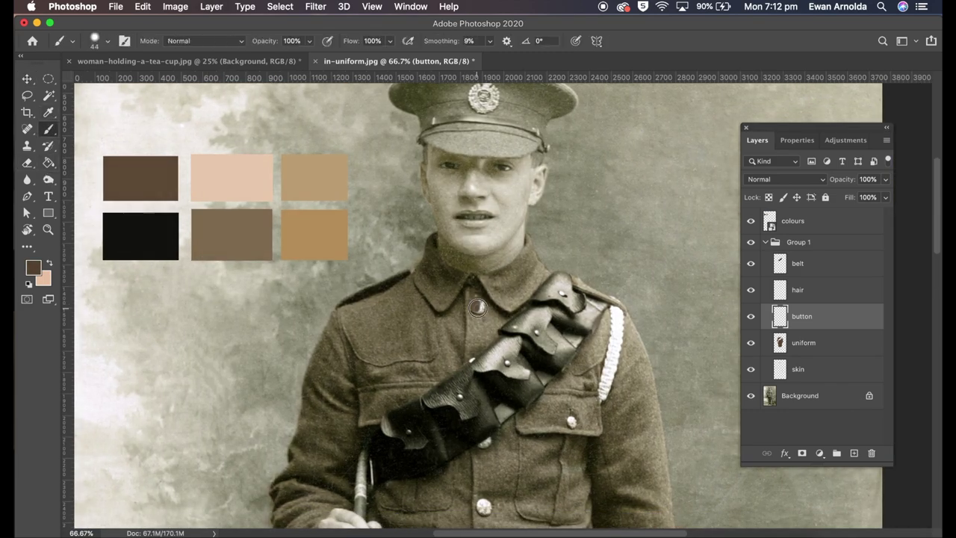
scroll(500, 364, "down", 3)
scroll(500, 364, "right", 1)
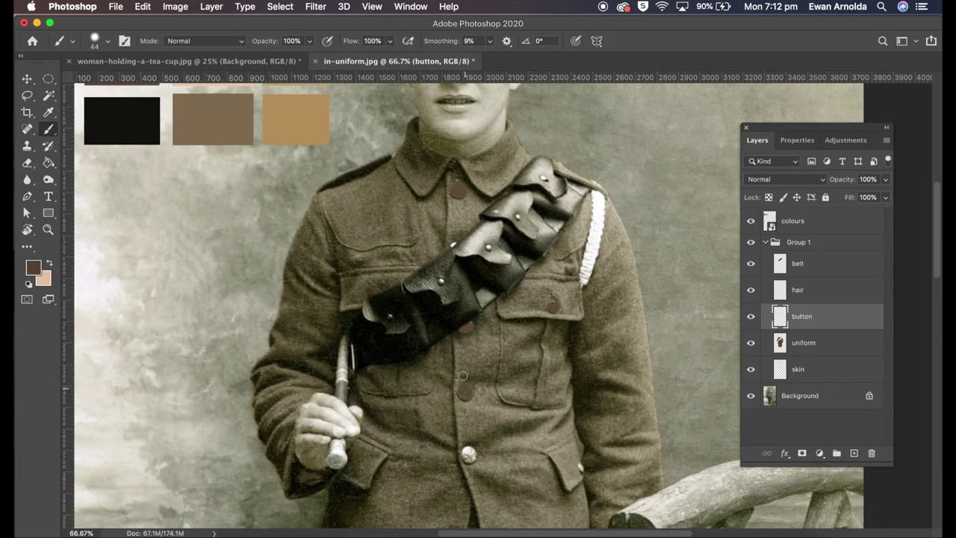
scroll(464, 376, "down", 2)
scroll(463, 376, "down", 5)
scroll(463, 376, "right", 1)
left_click(785, 179)
left_click(766, 318)
left_click_drag(885, 179, 872, 197)
key("super+minus")
key("super+minus")
key("super+minus")
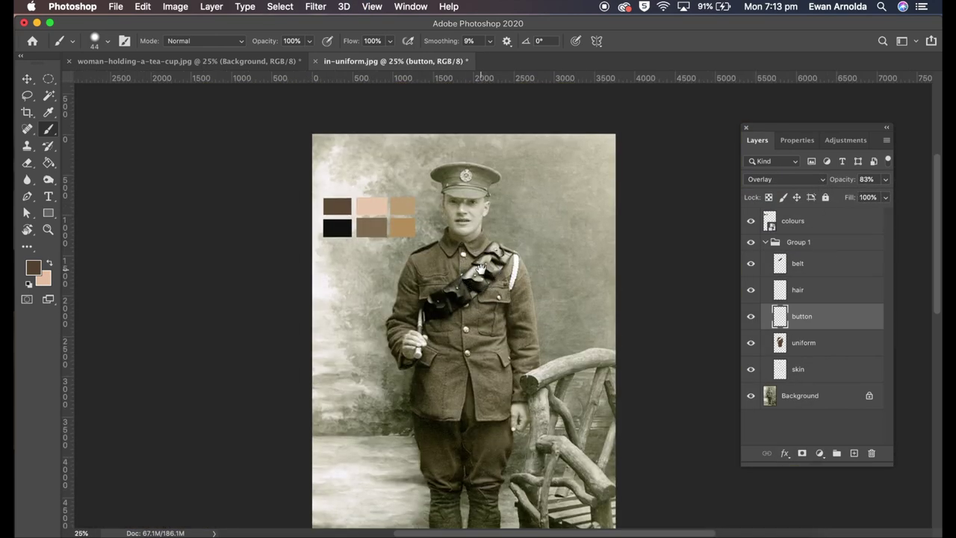
Add a hat layer, paint brown over the cap, and set it to Soft Light
left_click(854, 453)
double_click(797, 316)
type("hat")
key("Return")
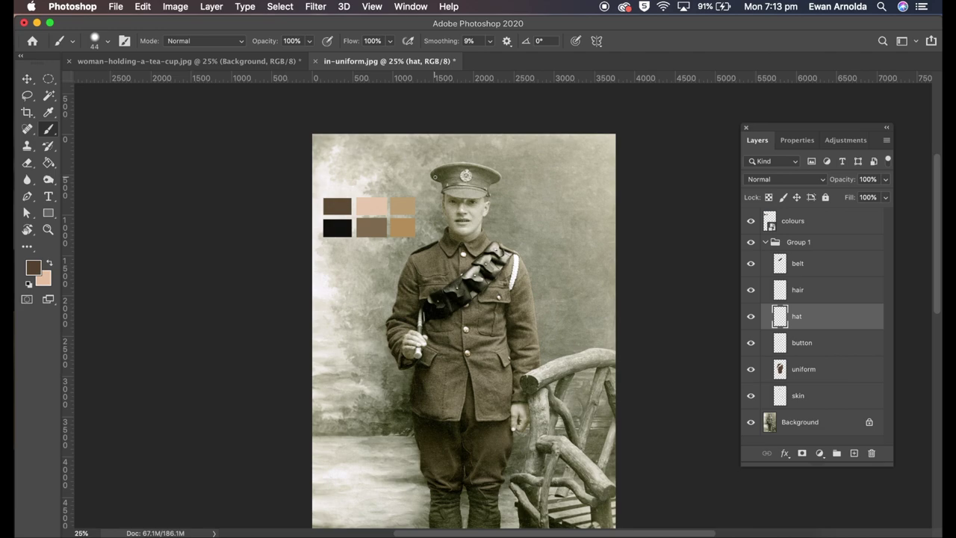
key("super+plus")
key("super+plus")
key("super+plus")
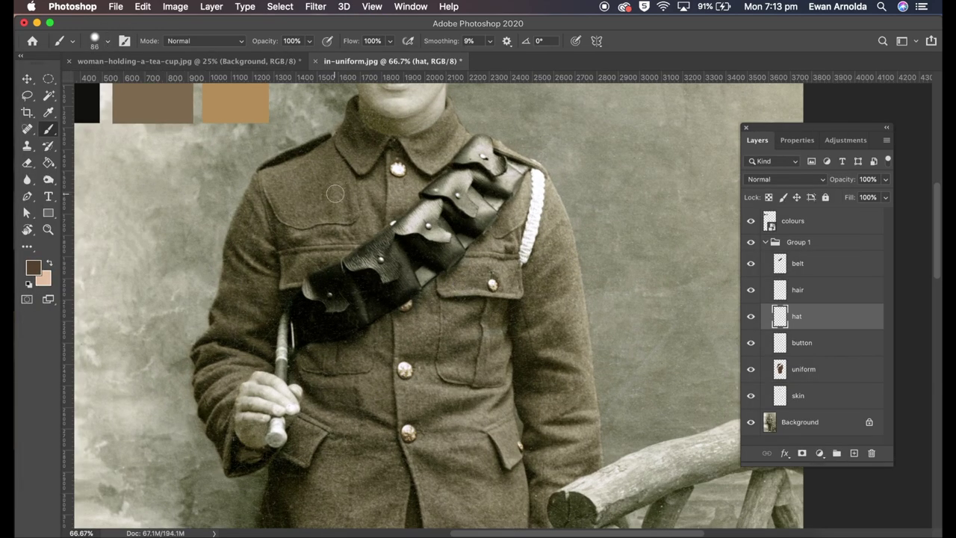
scroll(448, 224, "up", 4)
left_click_drag(351, 150, 487, 170)
mouse_move(505, 134)
left_mouse_down()
mouse_move(359, 128)
mouse_move(444, 145)
mouse_move(423, 191)
mouse_move(435, 171)
mouse_move(483, 178)
left_mouse_up()
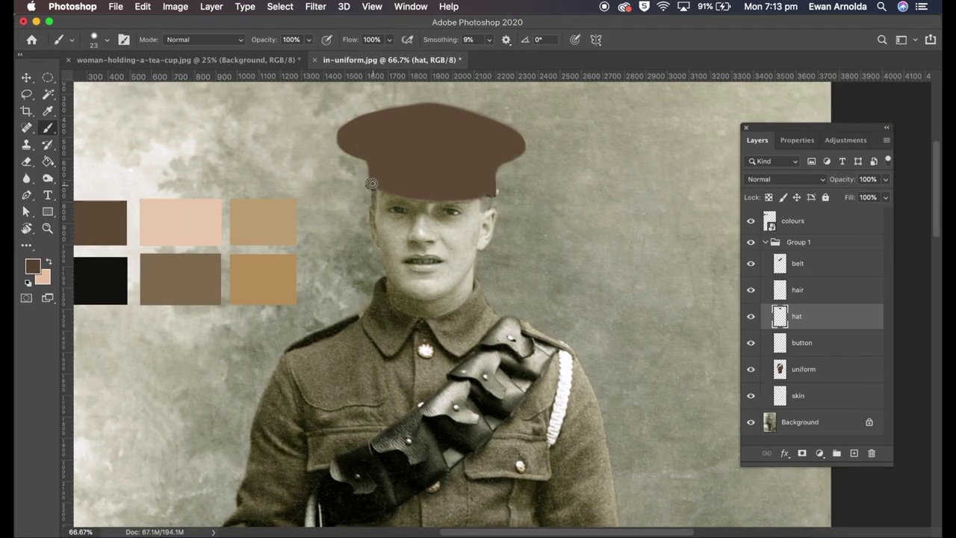
left_click(784, 179)
left_click(792, 323)
Add a hat badge layer in Overlay at 79% and erase stray badge colour
left_click(854, 452)
double_click(797, 316)
type("hat badge")
key("Return")
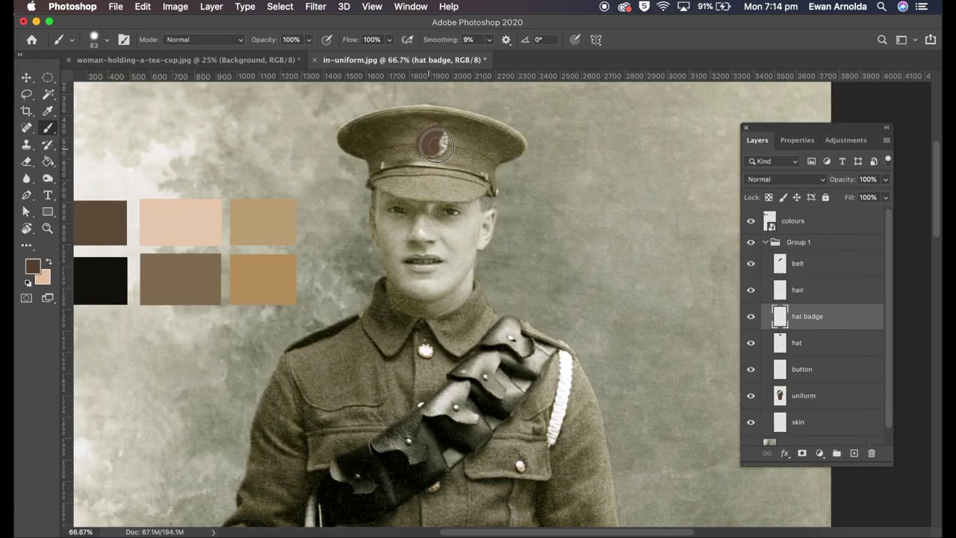
left_click(785, 179)
left_click(768, 321)
left_click(886, 179)
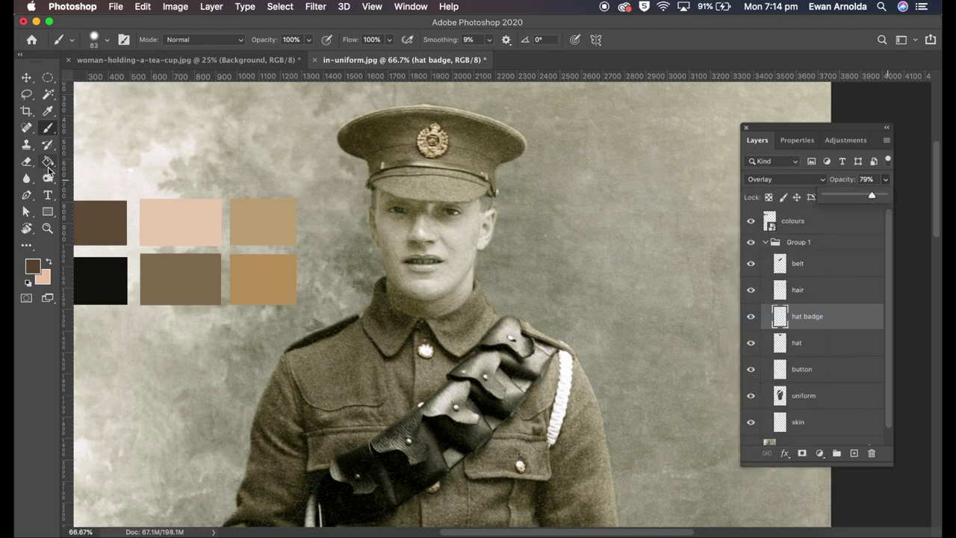
key("e")
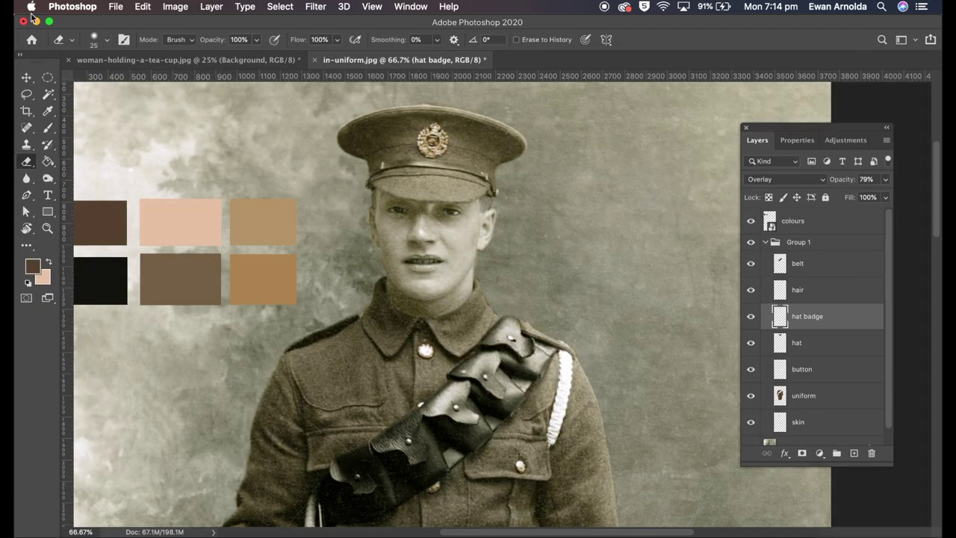
Pan down to the soldier's boots and add a new layer at the top of Group 1
key("v")
scroll(406, 288, "down", 5)
scroll(406, 288, "down", 5)
scroll(681, 305, "down", 2)
left_click(777, 249)
key("ctrl+shift+alt+n")
double_click(798, 263)
Name the layer shoe, paint both boots black, and set Soft Light at 70%
type("shoe")
key("Return")
left_click(47, 127)
left_click_drag(364, 288, 366, 289)
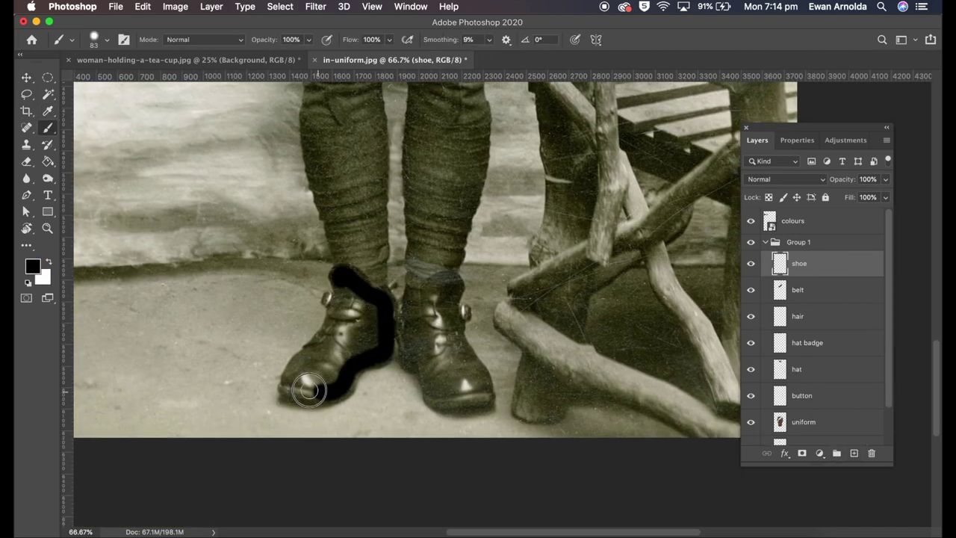
left_click_drag(366, 289, 331, 381)
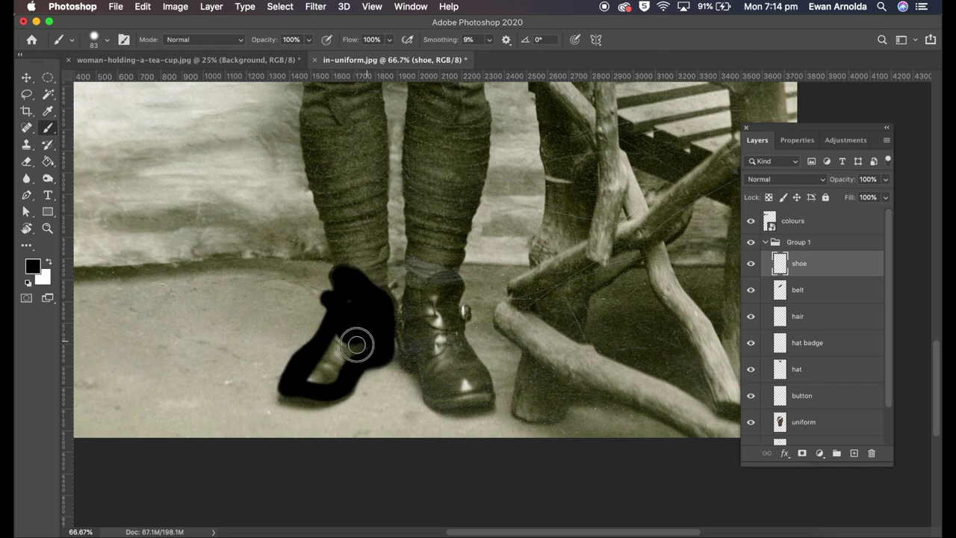
mouse_move(409, 282)
left_mouse_down()
mouse_move(436, 286)
mouse_move(454, 316)
mouse_move(423, 381)
mouse_move(433, 305)
mouse_move(453, 377)
mouse_move(427, 356)
left_mouse_up()
left_click(784, 179)
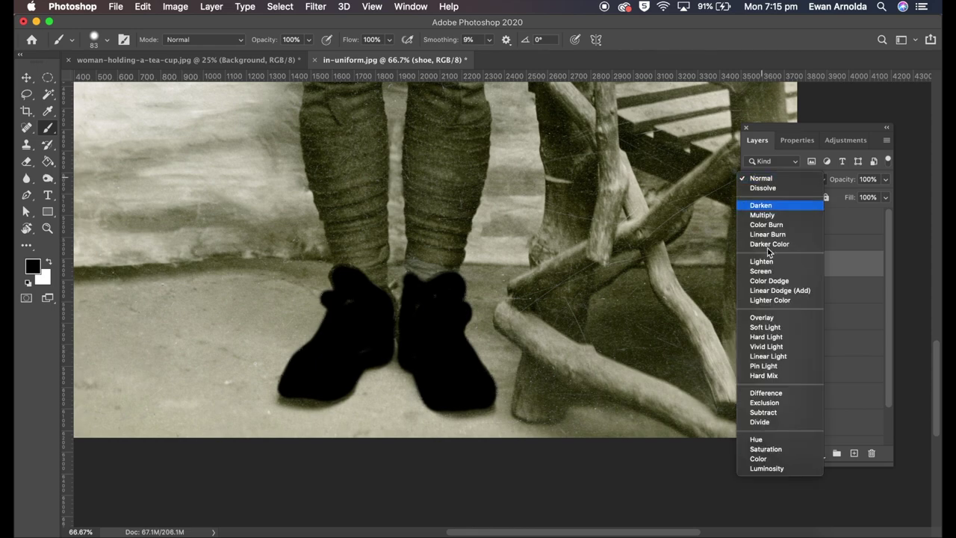
left_click(770, 324)
left_click(863, 180)
type("60")
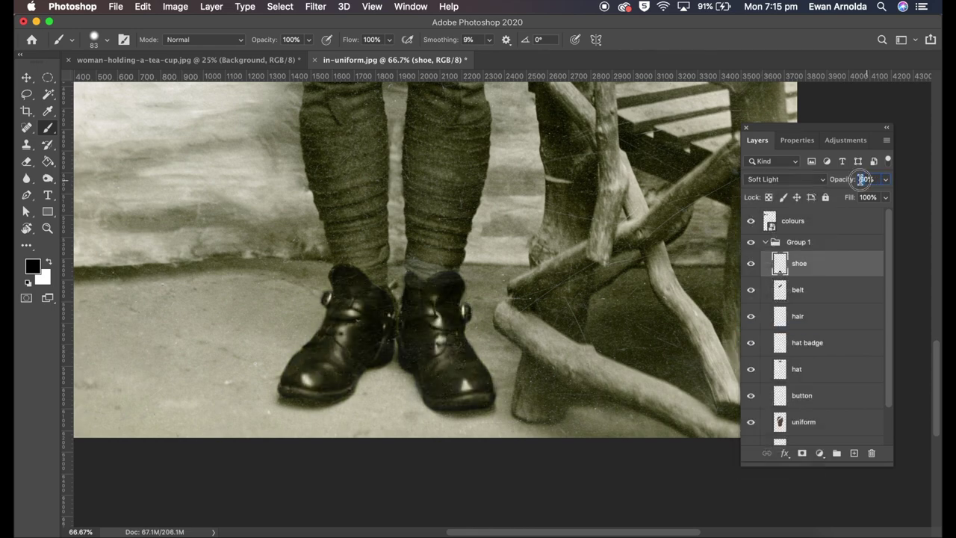
type("70")
key("super+minus")
key("super+minus")
key("super+minus")
key("Return")
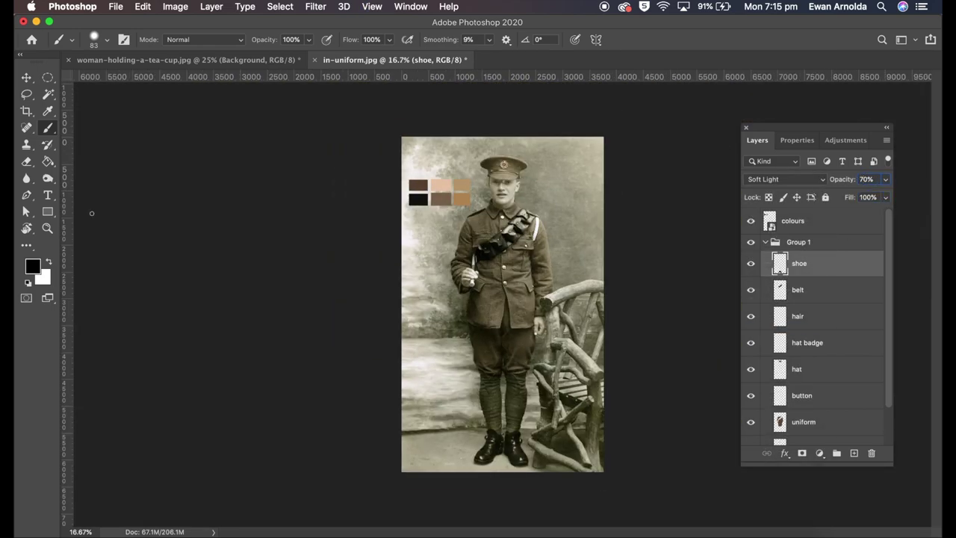
Add a layer named other, then erase stray paint on the uniform layer
left_click(854, 452)
double_click(798, 263)
type("other")
key("Return")
key("super+plus")
key("super+plus")
key("super+plus")
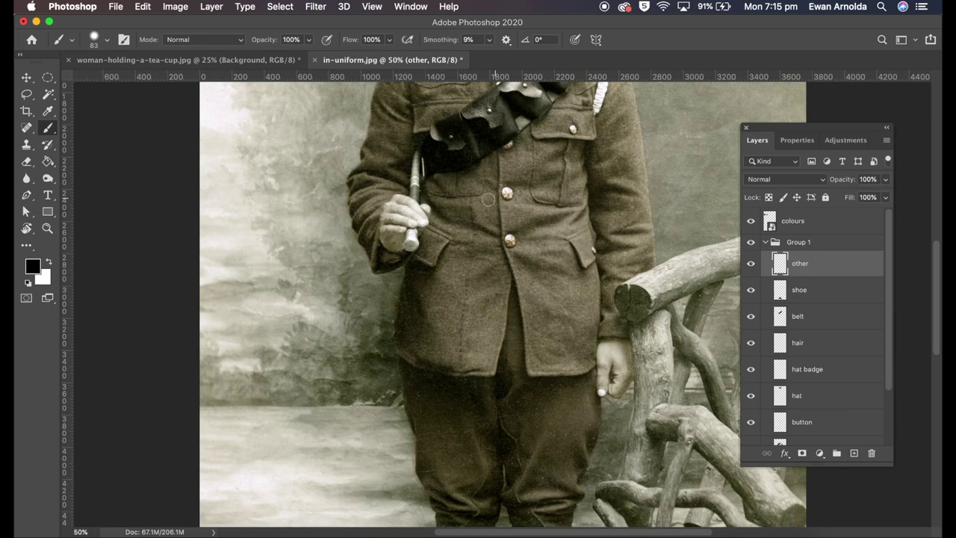
scroll(825, 390, "down", 3)
left_click(822, 379)
key("e")
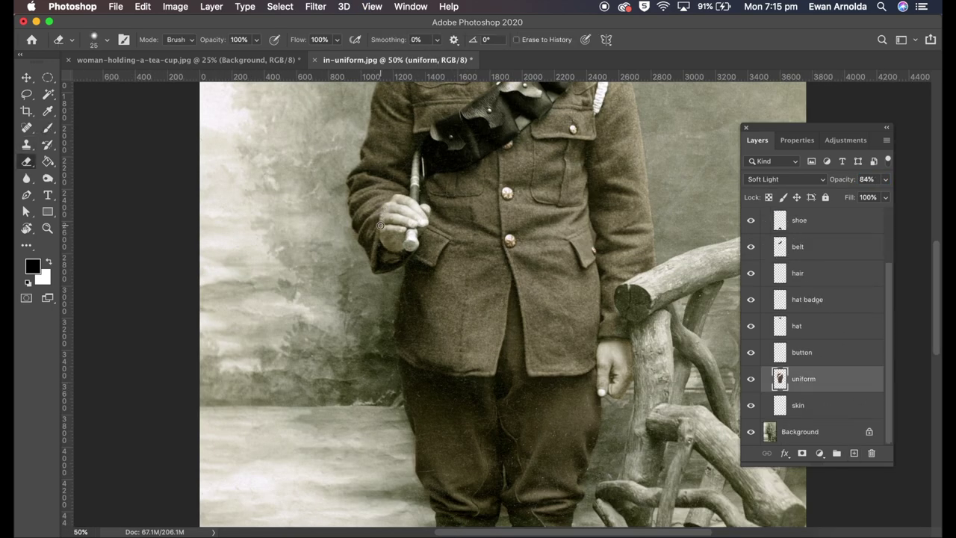
Paint the white stick black on the other layer, set to Soft Light at 70%
scroll(826, 293, "up", 3)
left_click(825, 269)
key("b")
right_click(414, 187)
key("Escape")
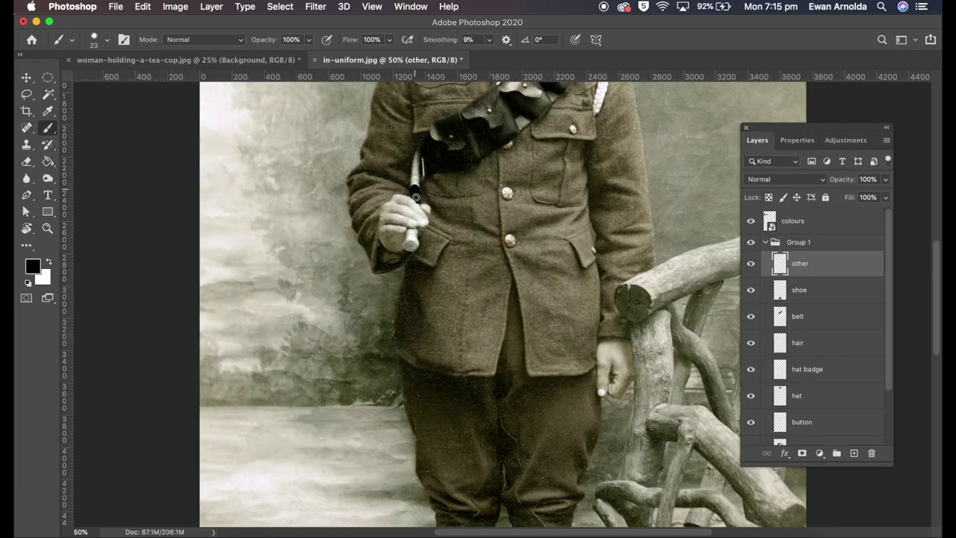
left_click_drag(416, 197, 410, 247)
left_click(775, 182)
left_click(777, 321)
left_click(867, 180)
type("70")
type("e")
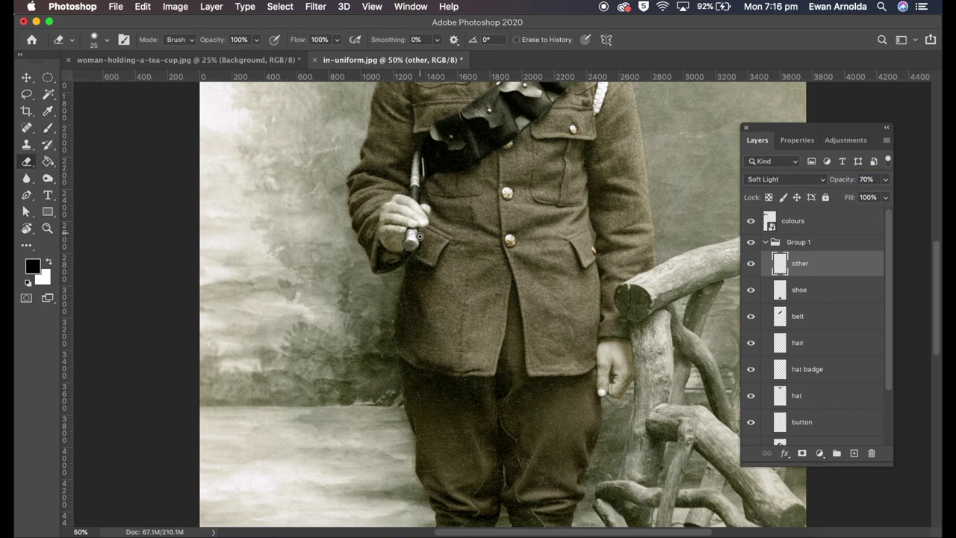
key("super+minus")
key("super+minus")
key("super+minus")
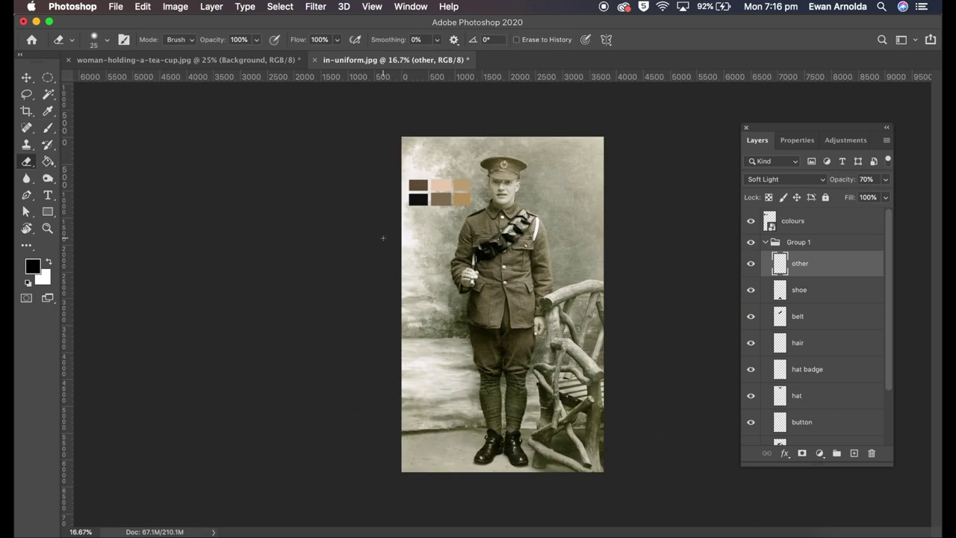
Add a chair layer, sample the dark brown swatch, and enlarge the brush
left_click(854, 454)
double_click(803, 266)
type("hair")
key("Return")
key("b")
left_click(417, 184, "alt")
key("super+plus")
key("super+plus")
key("super+plus")
left_click(72, 39)
With an 87 px brush, paint brown over the chair's armrest, uprights and left legs
left_click(396, 274)
mouse_move(404, 291)
left_mouse_down()
mouse_move(559, 217)
mouse_move(478, 224)
mouse_move(565, 241)
mouse_move(509, 229)
left_mouse_up()
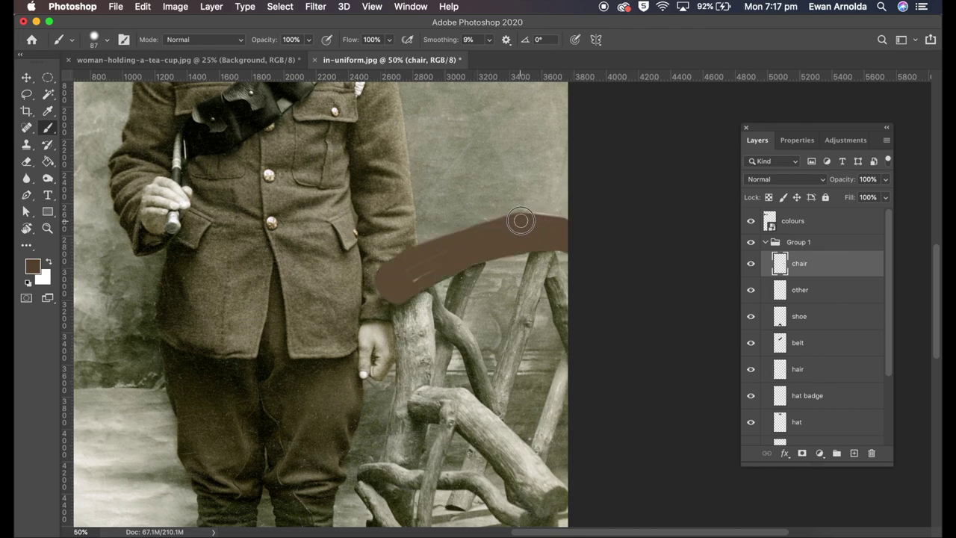
mouse_move(423, 277)
left_mouse_down()
mouse_move(481, 352)
mouse_move(489, 407)
left_mouse_up()
left_click_drag(534, 254, 489, 407)
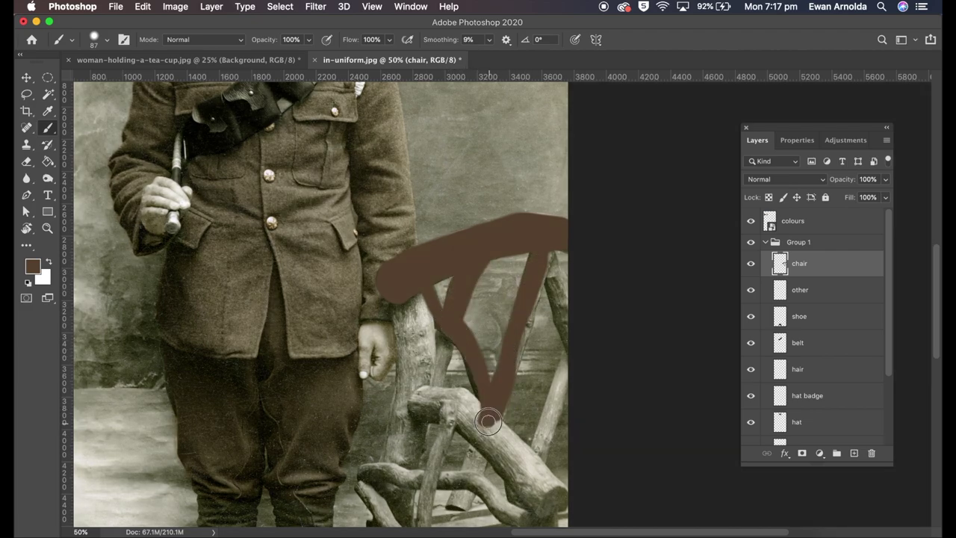
left_click_drag(446, 288, 438, 400)
left_click_drag(440, 332, 407, 467)
mouse_move(399, 314)
left_mouse_down()
mouse_move(372, 510)
mouse_move(405, 516)
left_mouse_up()
Blend the chair layer as Soft Light and tint the lower branch, legs, slats and right post
left_click(784, 180)
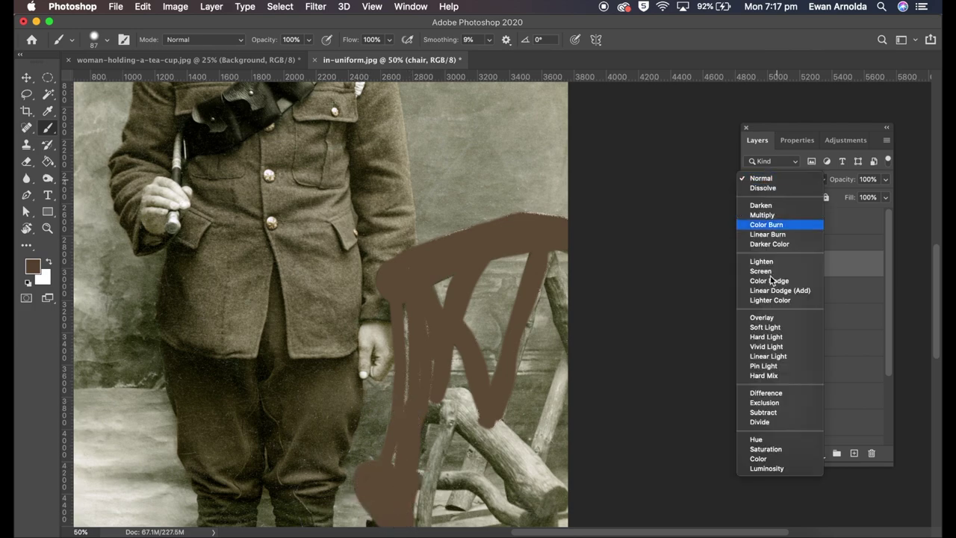
left_click(770, 331)
left_click_drag(452, 419, 539, 508)
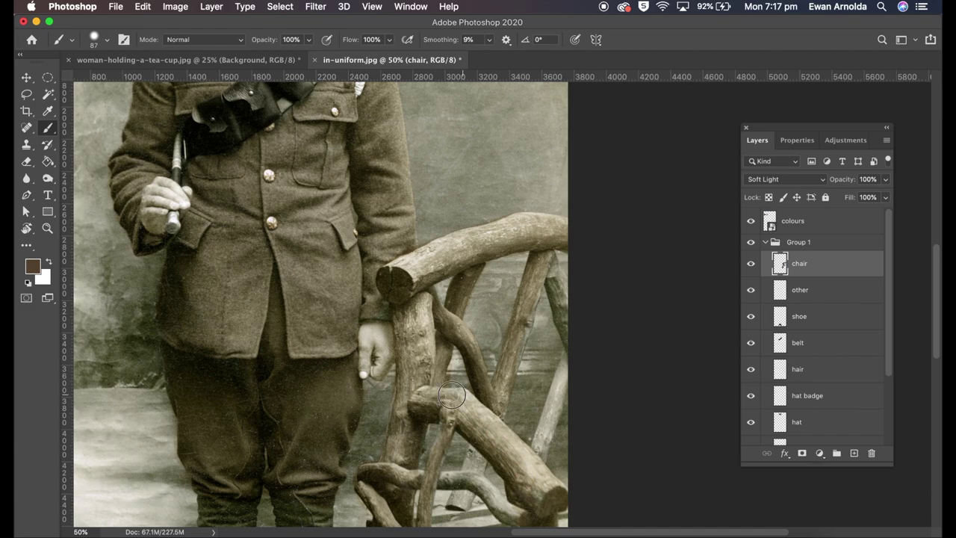
scroll(443, 400, "down", 3)
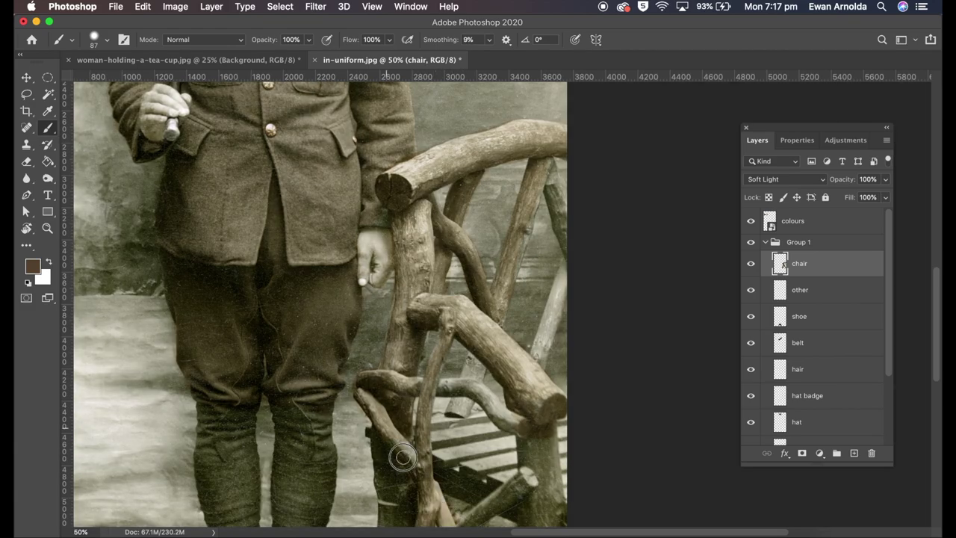
mouse_move(412, 491)
left_mouse_down()
mouse_move(454, 518)
mouse_move(523, 503)
mouse_move(555, 447)
left_mouse_up()
mouse_move(415, 419)
left_mouse_down()
mouse_move(512, 463)
mouse_move(516, 501)
left_mouse_up()
left_click_drag(551, 217, 545, 351)
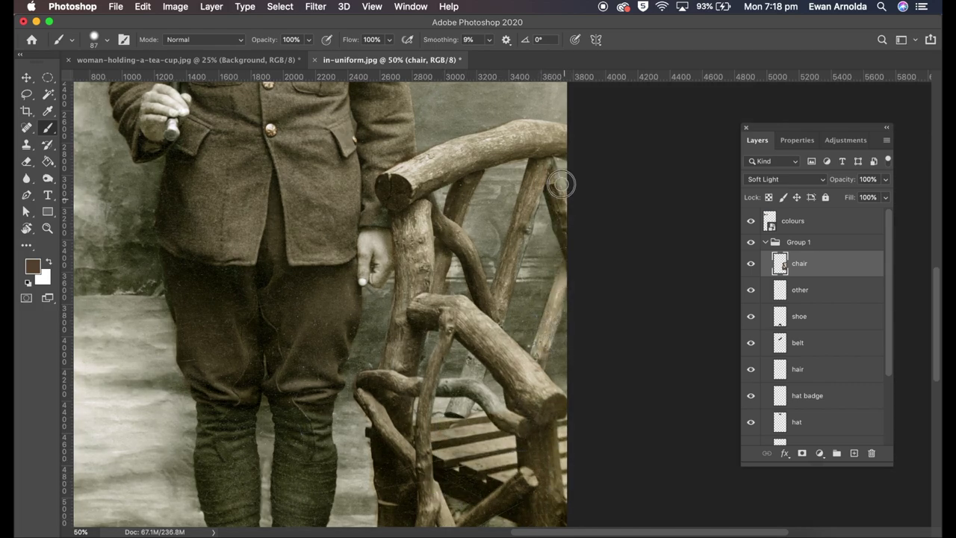
mouse_move(475, 359)
left_mouse_down()
mouse_move(469, 401)
mouse_move(452, 358)
left_mouse_up()
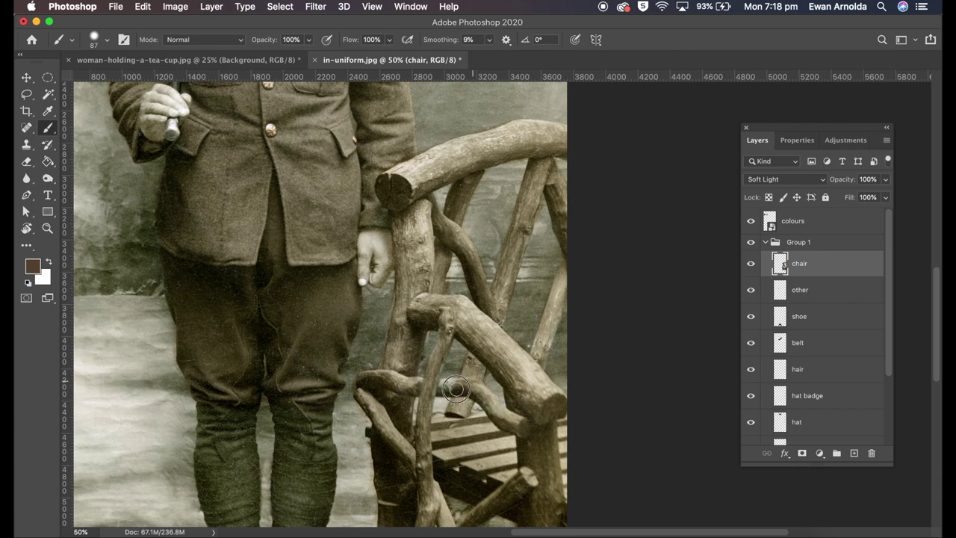
Erase stray paint, then touch up the lower legs and right edge leg with a smaller brush
key("e")
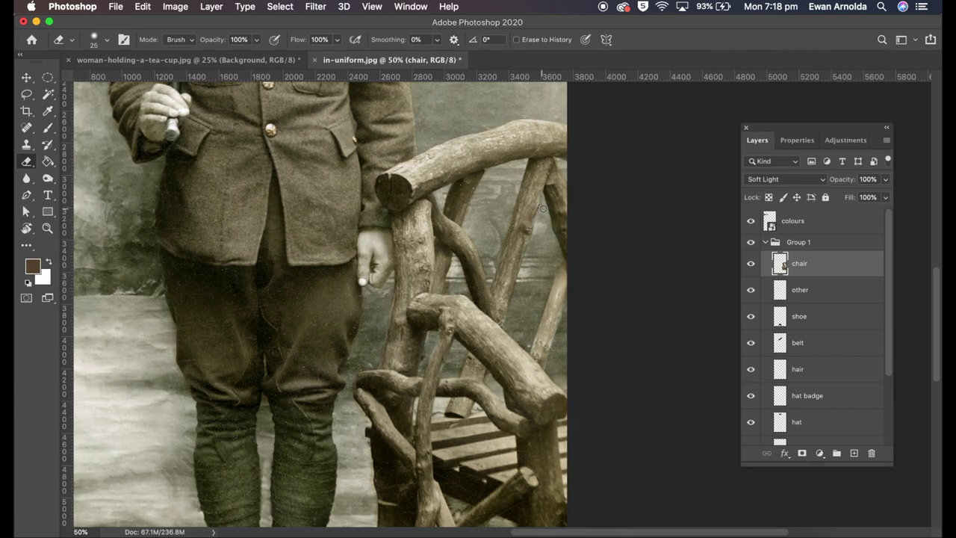
key("b")
key("bracketleft")
key("bracketleft")
key("bracketleft")
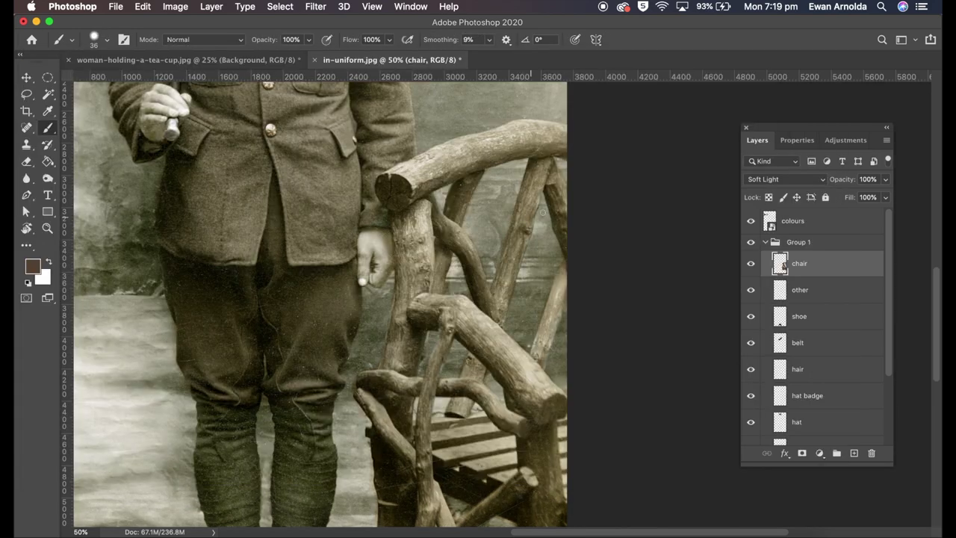
scroll(535, 387, "down", 3)
scroll(547, 443, "up", 2)
scroll(548, 443, "down", 5)
left_click(106, 40)
left_click(130, 30)
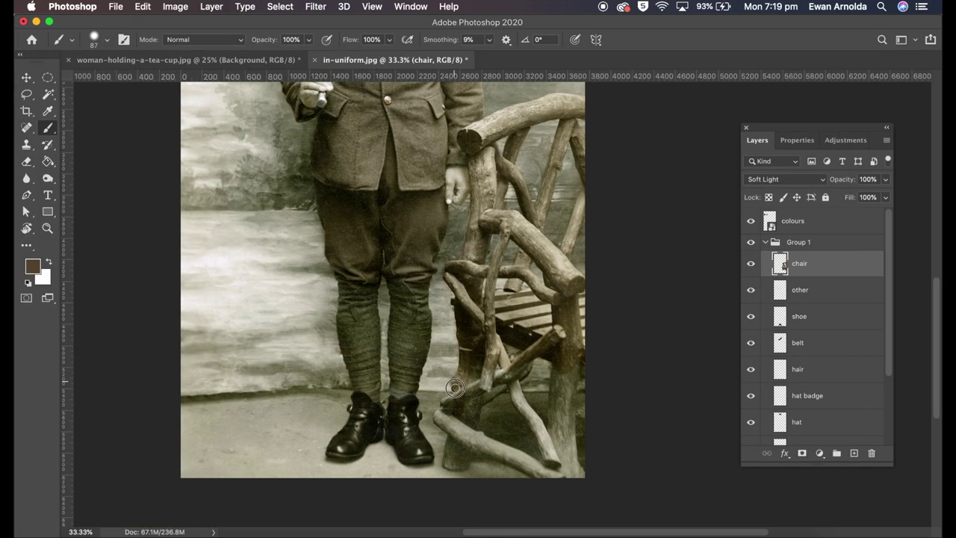
left_click_drag(500, 388, 455, 456)
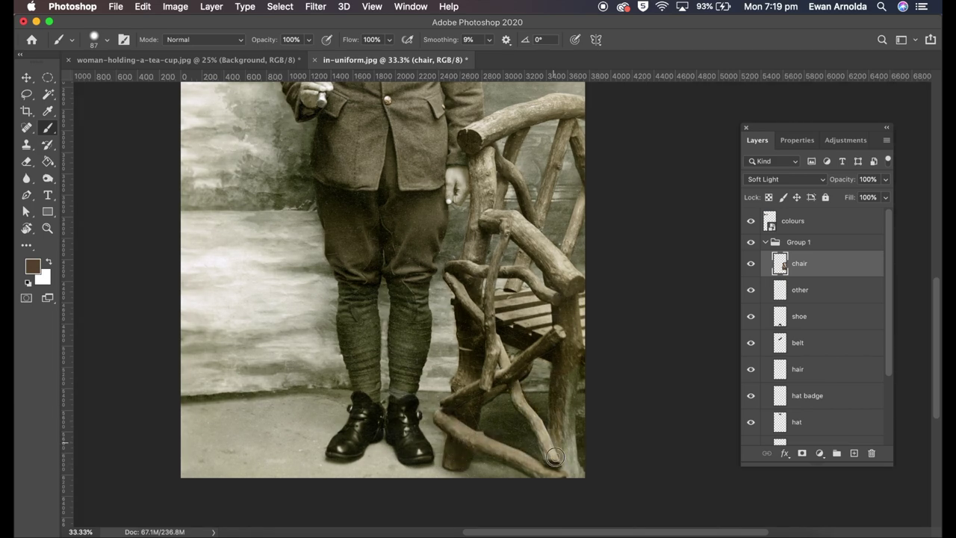
left_click_drag(558, 471, 576, 348)
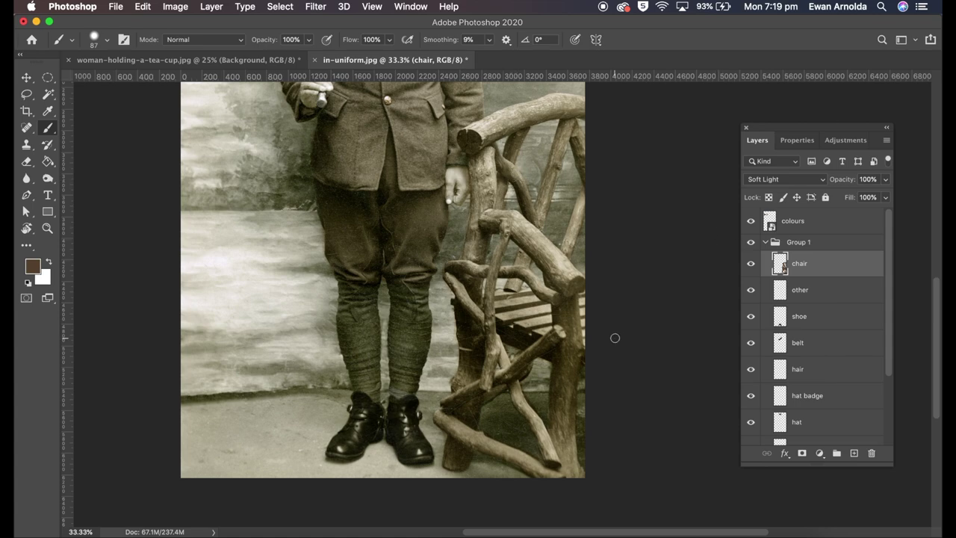
Erase excess chair paint with a 62 px eraser
key("e")
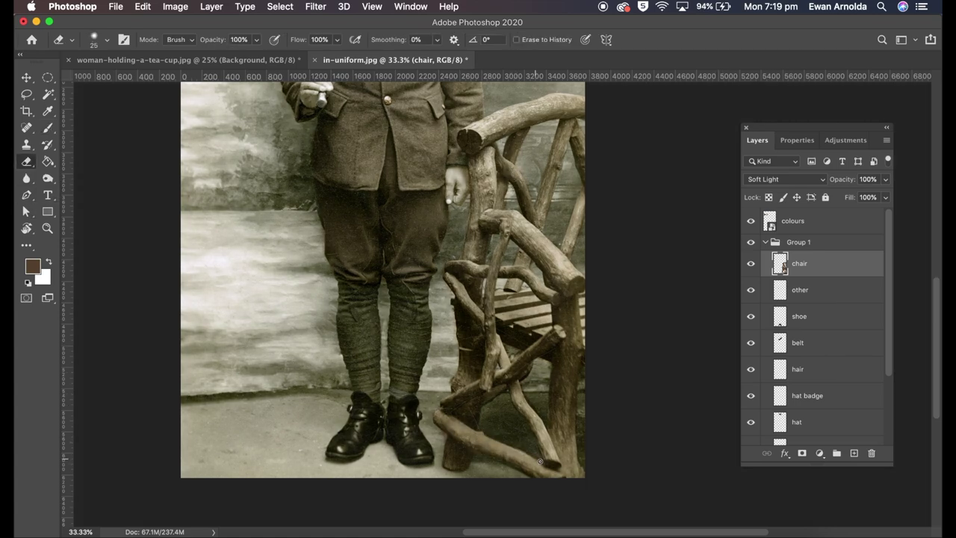
left_click(94, 38)
type("62")
key("Return")
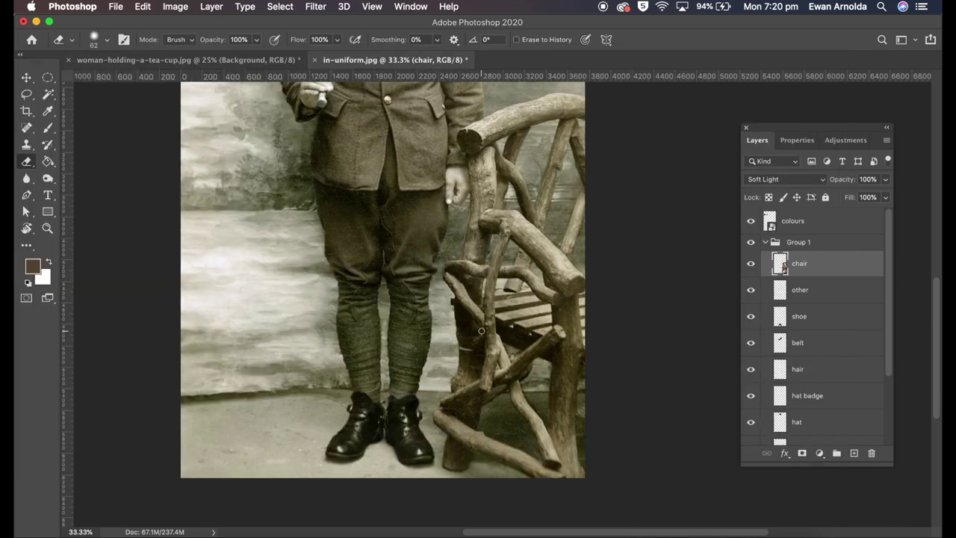
left_click(26, 77)
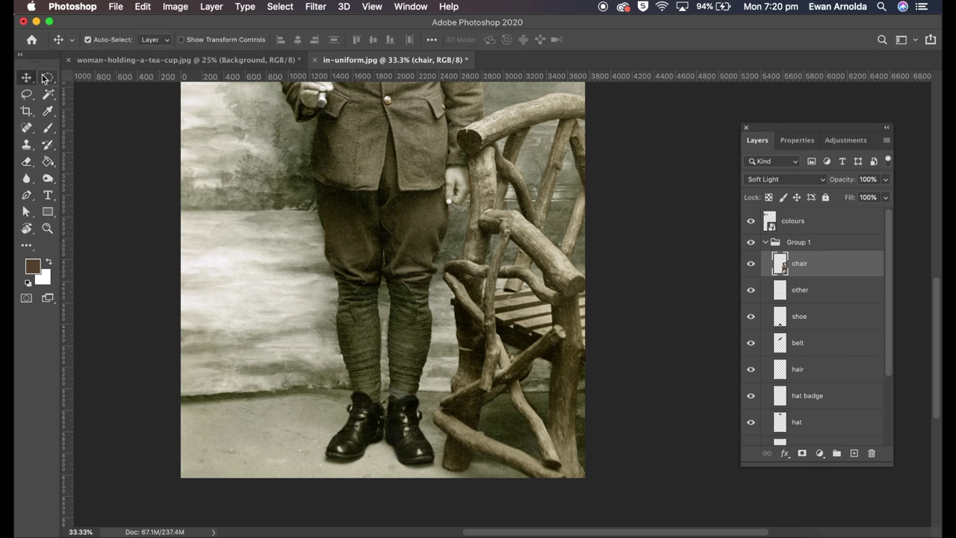
Zoom out and add a new layer named 'bakcground'
key("ctrl+minus")
key("ctrl+shift+alt+n")
type("bakcground")
key("Return")
key("i")
Pick a light cream foreground colour and hide the colours swatches layer
left_click(441, 184)
left_click(32, 266)
left_click(287, 330)
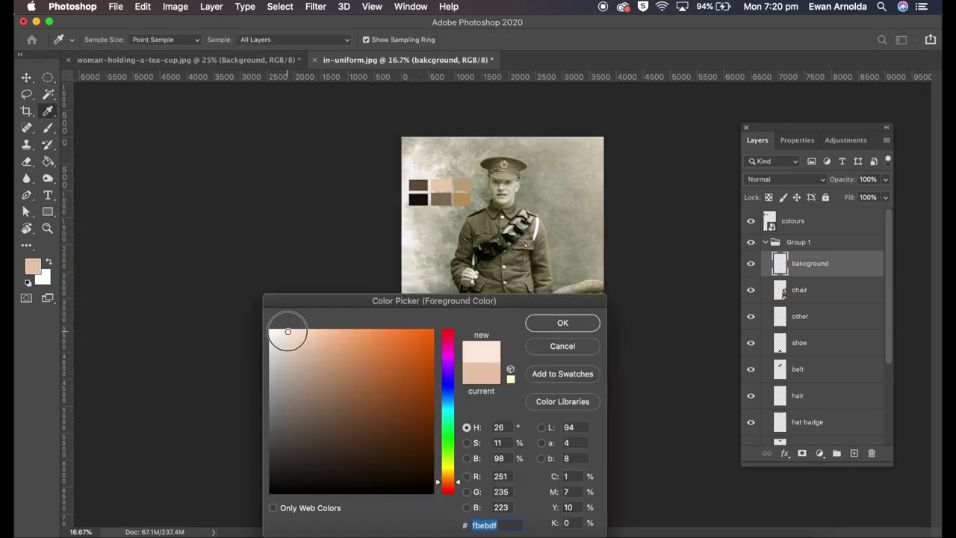
key("Return")
key("b")
left_click(751, 221)
Paint cream over the backdrop's left strip and upper right with a 1040 px brush
mouse_move(423, 144)
left_mouse_down()
mouse_move(468, 473)
mouse_move(568, 478)
left_mouse_up()
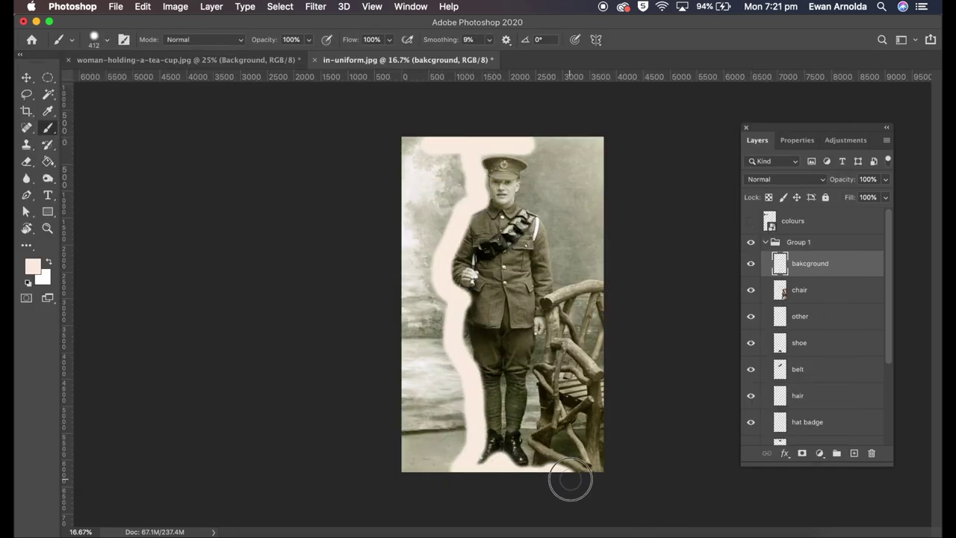
right_click(444, 175)
type("1040")
key("Return")
left_click_drag(407, 193, 395, 459)
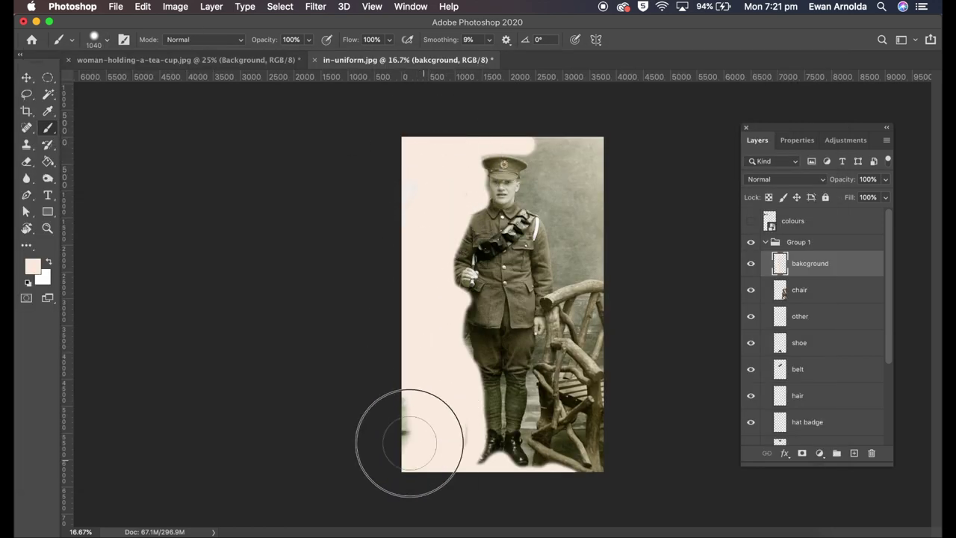
mouse_move(427, 111)
left_mouse_down()
mouse_move(576, 239)
mouse_move(567, 283)
left_mouse_up()
Fill the gaps between leg and chair and between the legs using 137 and 47 px brushes
left_click(106, 41)
type("137")
key("Return")
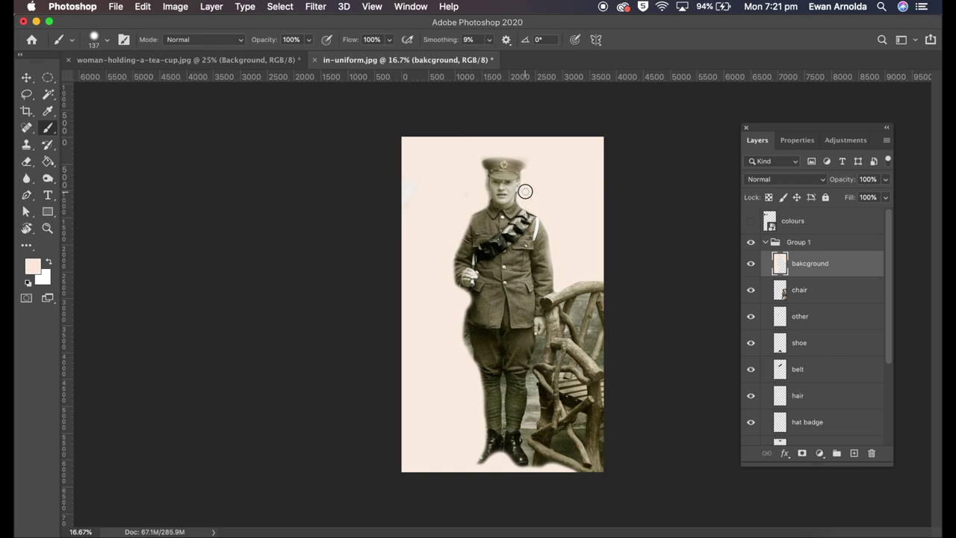
left_click_drag(538, 335, 535, 404)
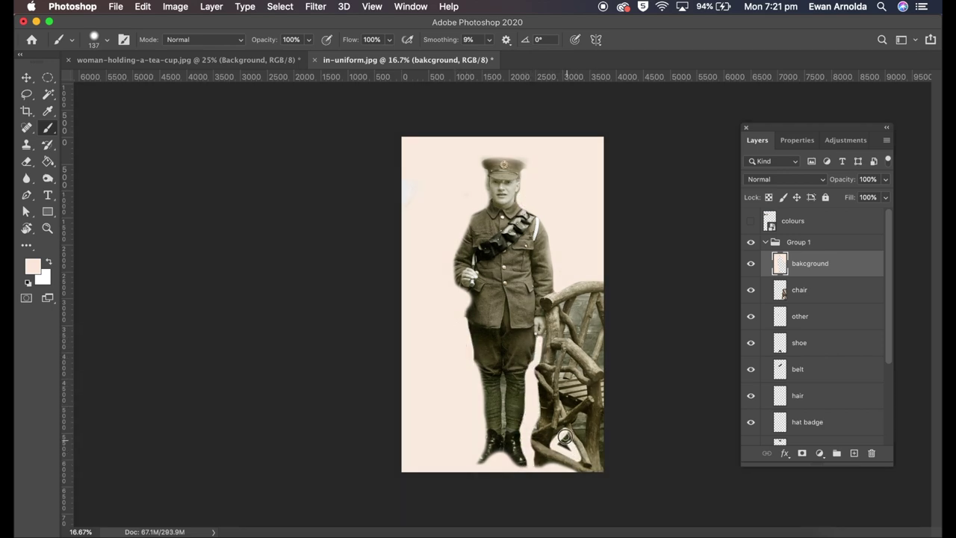
left_click(94, 39)
type("47")
key("Return")
left_click_drag(501, 372, 502, 422)
Blend the backdrop layer as Soft Light and set the brush to 100 px
left_click(785, 179)
left_click(774, 334)
right_click(571, 315)
type("100")
key("Return")
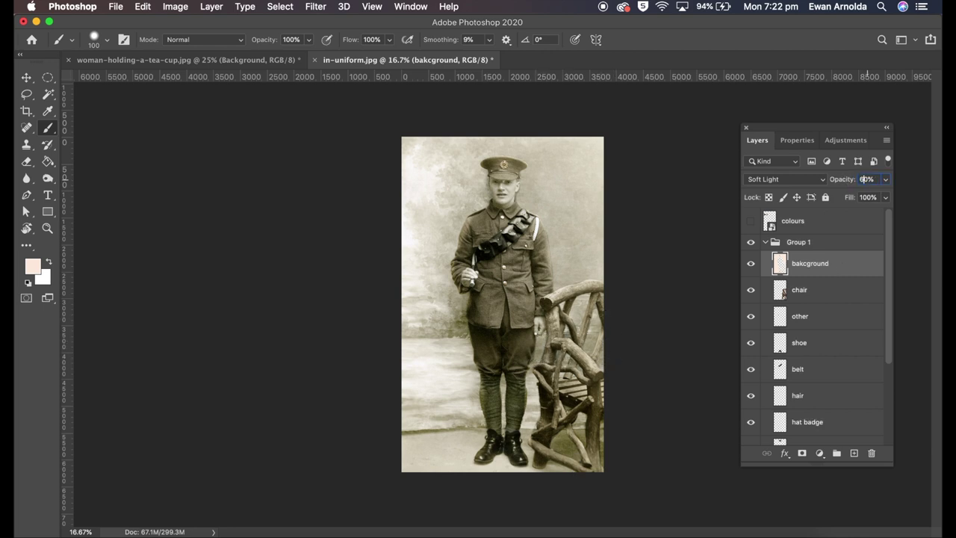
Rename Group 1 to 'after' and toggle its visibility to compare before and after
left_click(765, 242)
double_click(799, 242)
type("after")
key("Return")
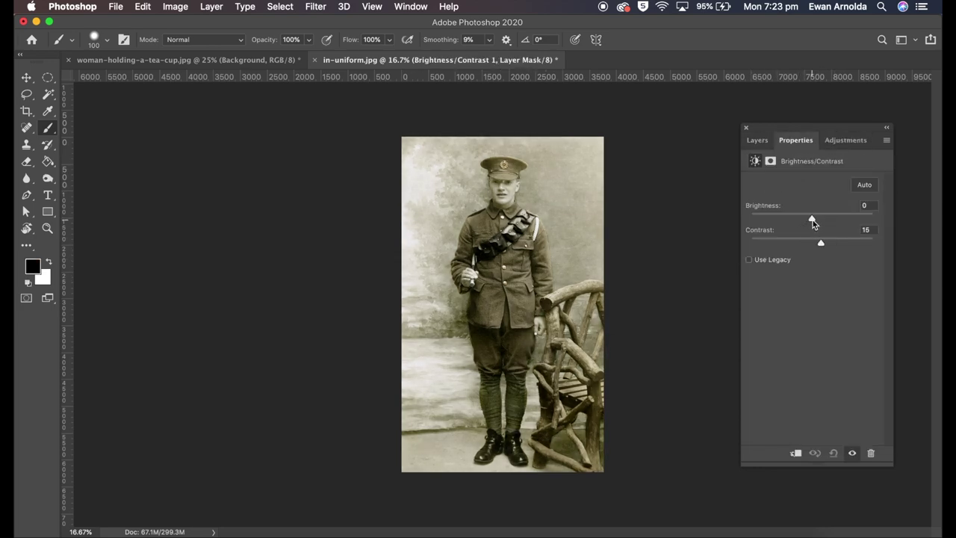
left_click(751, 295)
left_click(751, 295)
left_click(751, 295)
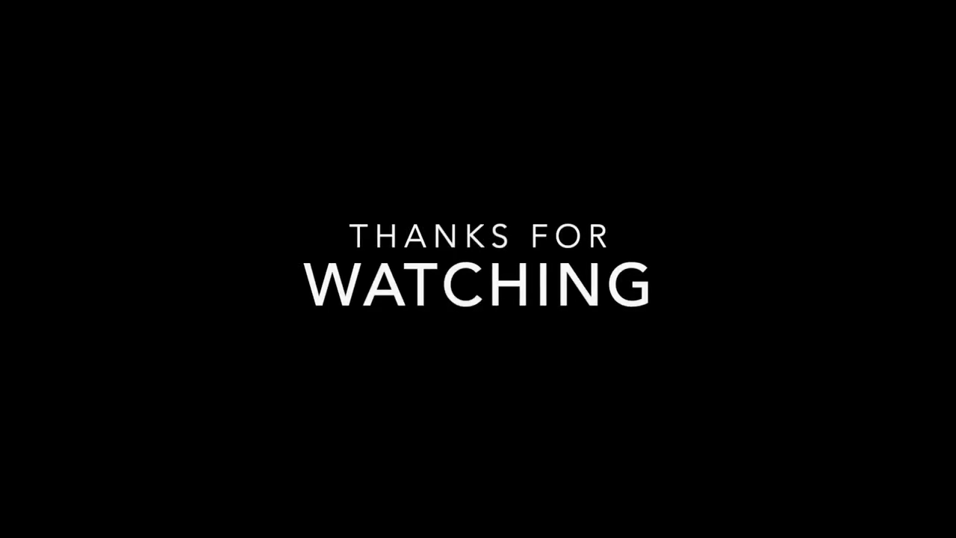